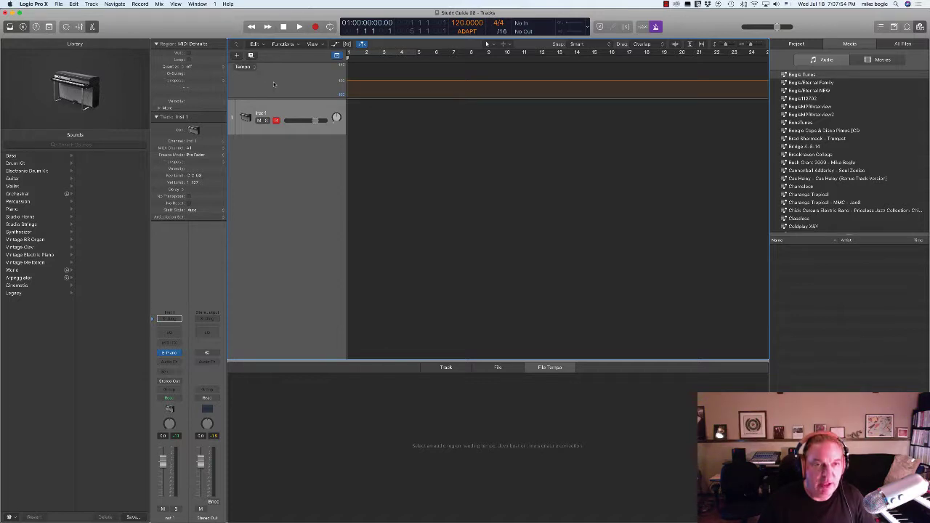
Step: Show the Signature global track above the Tempo track and enlarge its height
{"action": "right_click", "coordinate": [275, 84]}
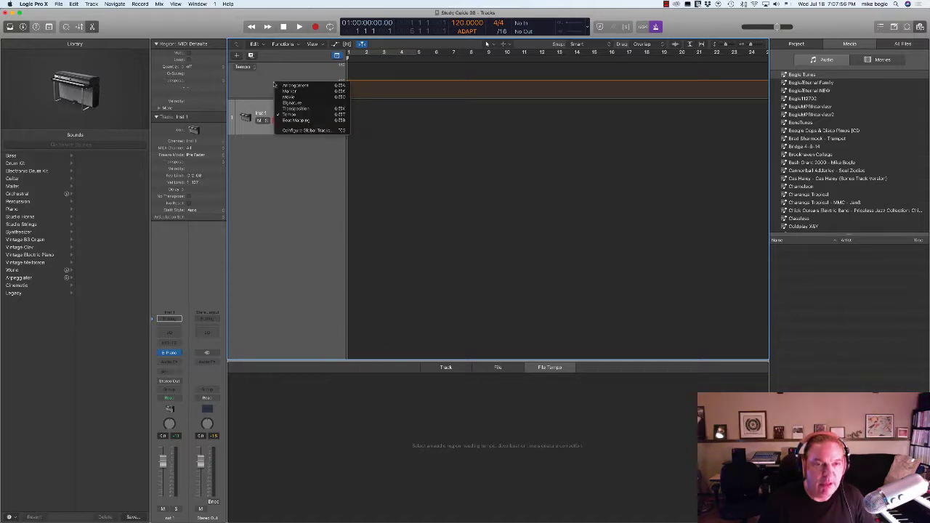
{"action": "left_click", "coordinate": [291, 102]}
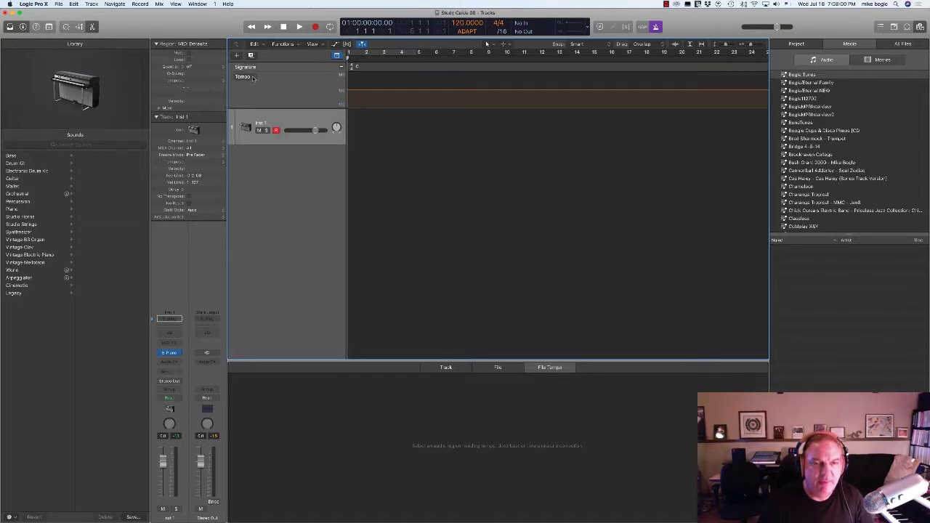
{"action": "left_click", "coordinate": [253, 79]}
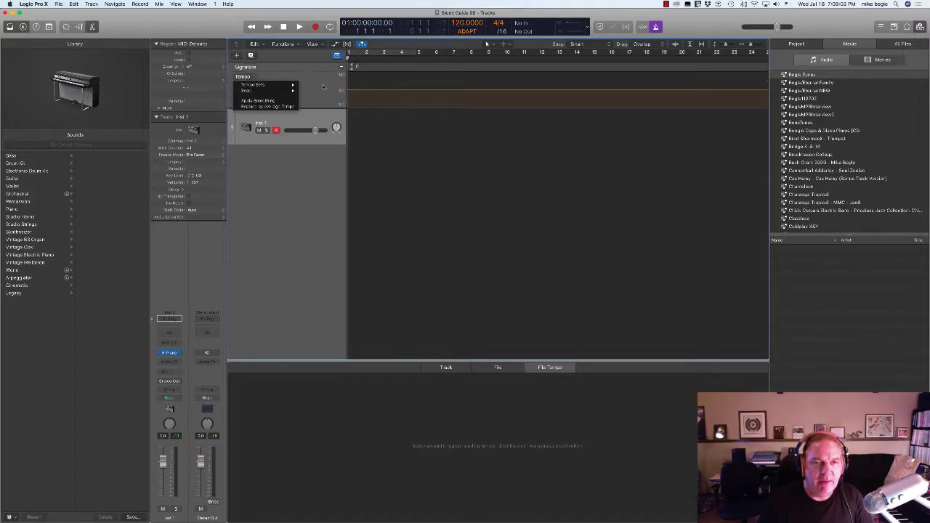
{"action": "left_click", "coordinate": [290, 67]}
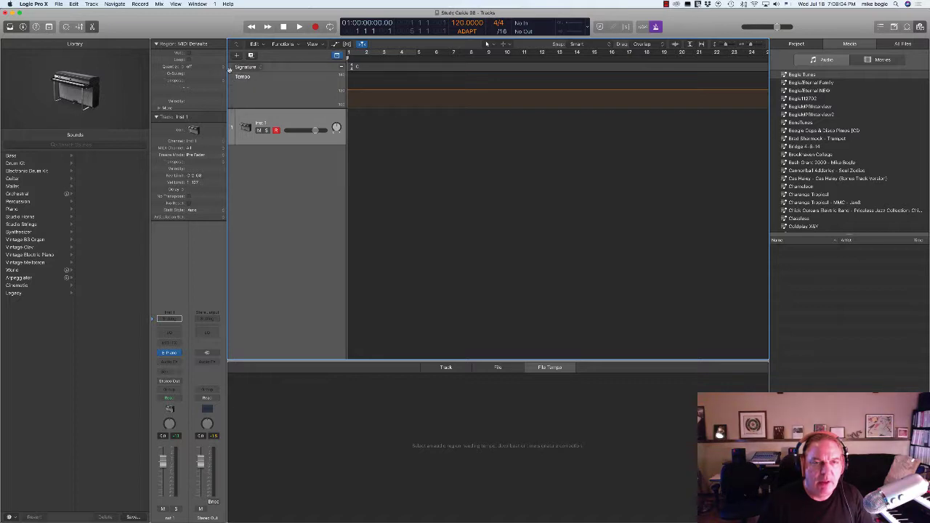
{"action": "left_click_drag", "start_coordinate": [230, 71], "coordinate": [228, 106]}
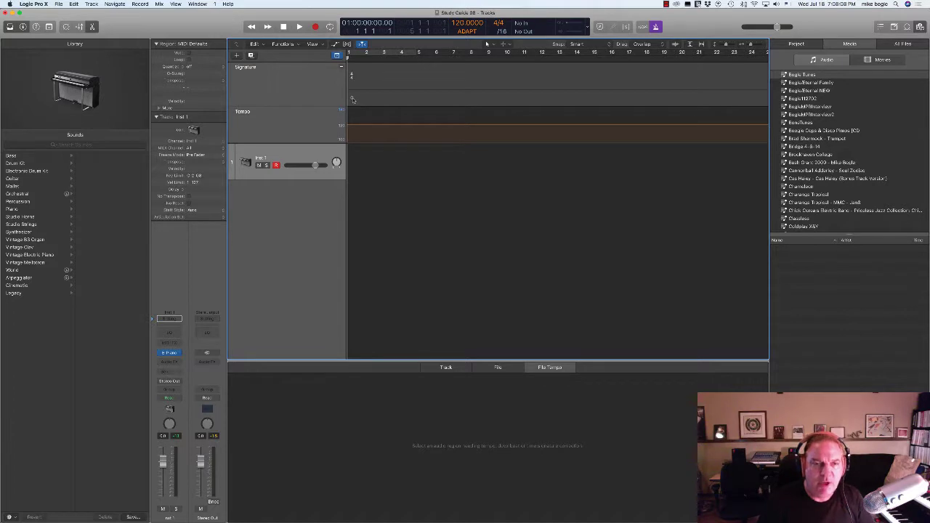
Step: Change the project's opening key signature to F major
{"action": "double_click", "coordinate": [352, 99]}
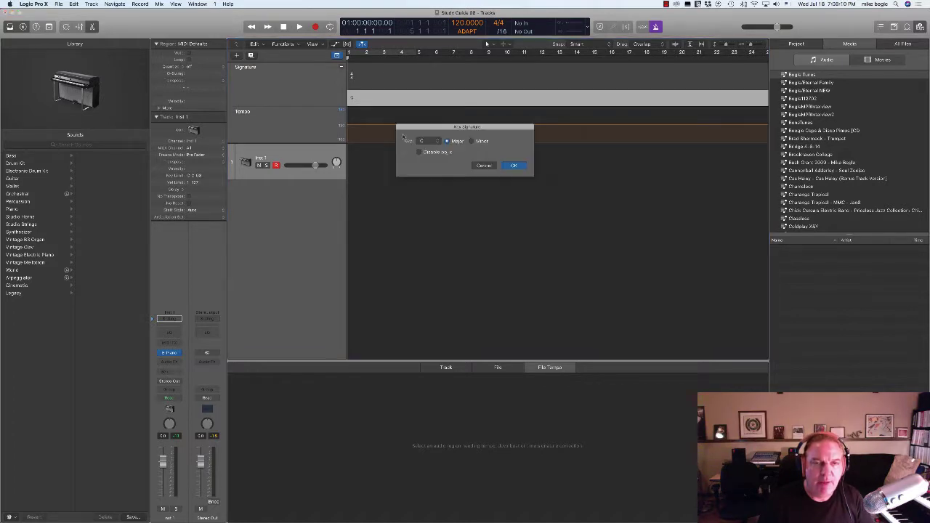
{"action": "left_click", "coordinate": [426, 141]}
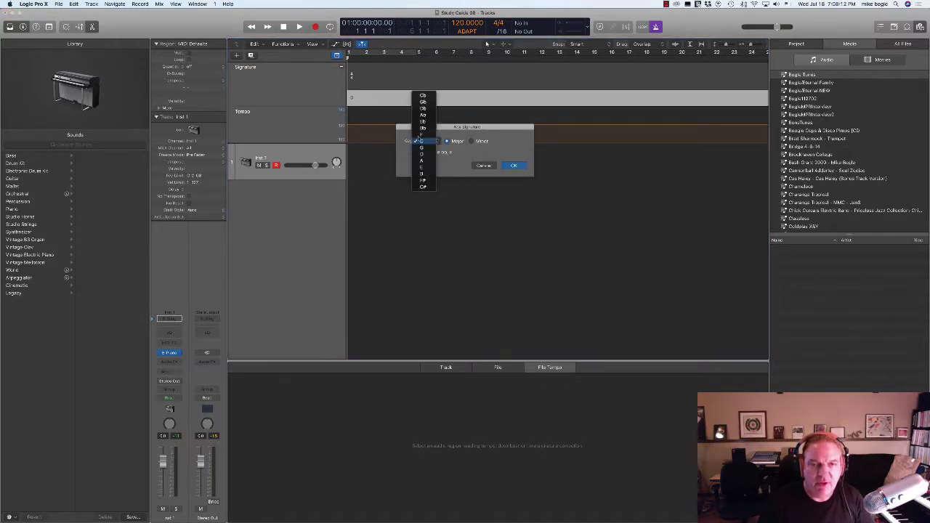
{"action": "left_click", "coordinate": [422, 134]}
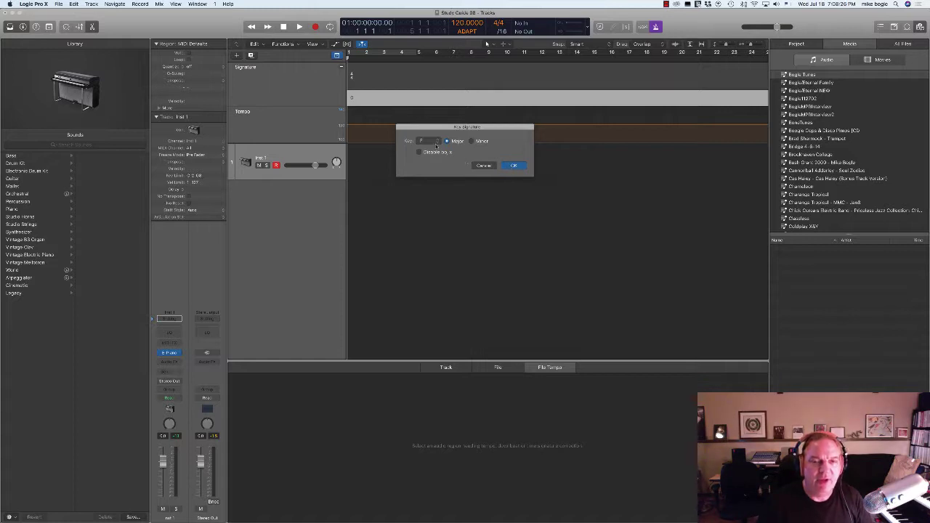
{"action": "left_click", "coordinate": [513, 165]}
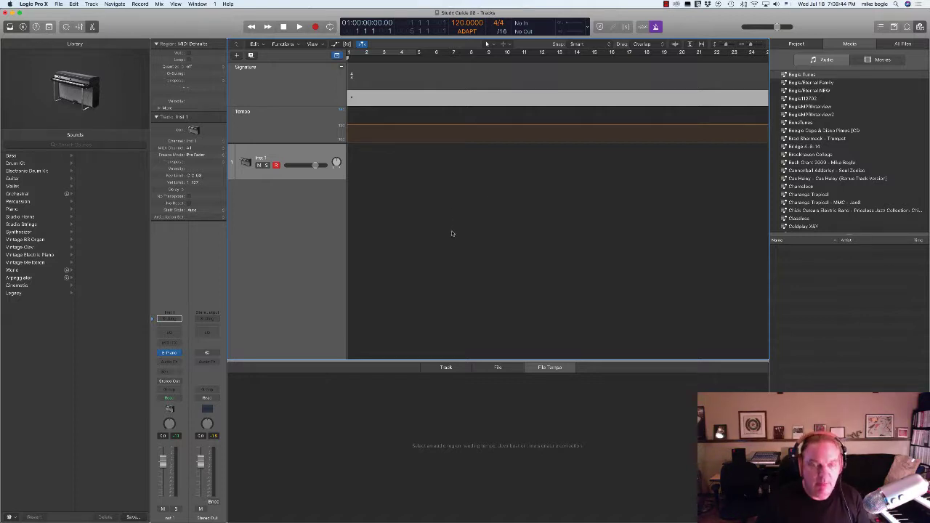
Step: Switch to Finder and import ShortFlightBounce11LessFlange.wav into the arrangement on a new audio track, starting near bar 2
{"action": "key", "text": "super+Tab"}
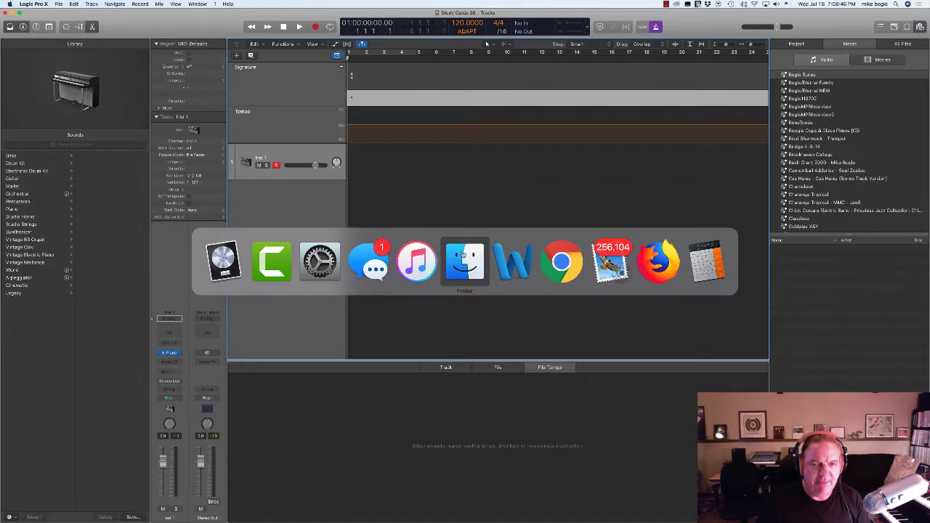
{"action": "left_click", "coordinate": [463, 255]}
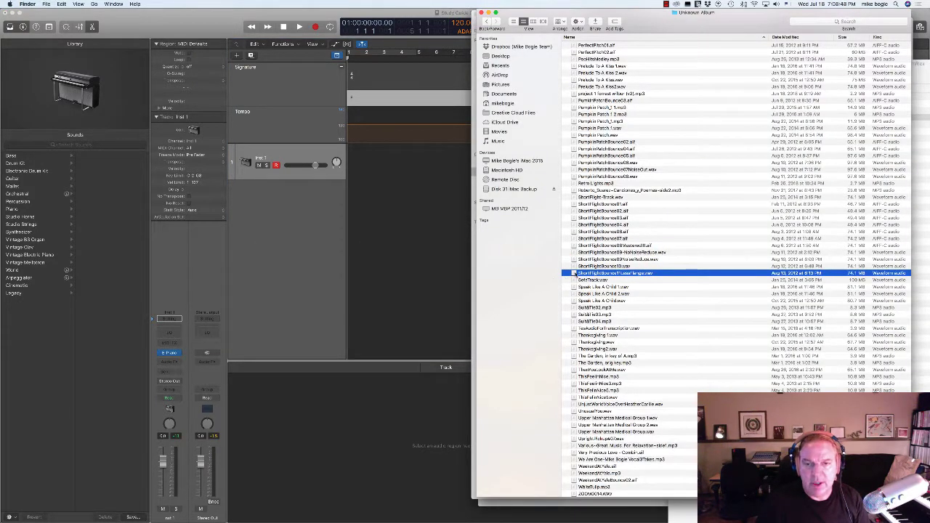
{"action": "left_click_drag", "start_coordinate": [574, 274], "coordinate": [359, 167]}
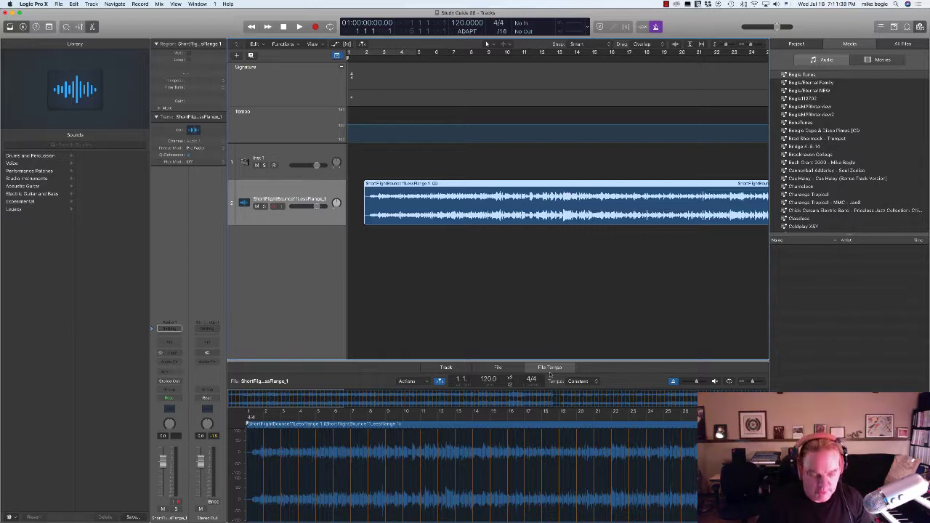
Step: Hide and reopen the audio editor, and play the imported song from the beginning of the project
{"action": "key", "text": "e"}
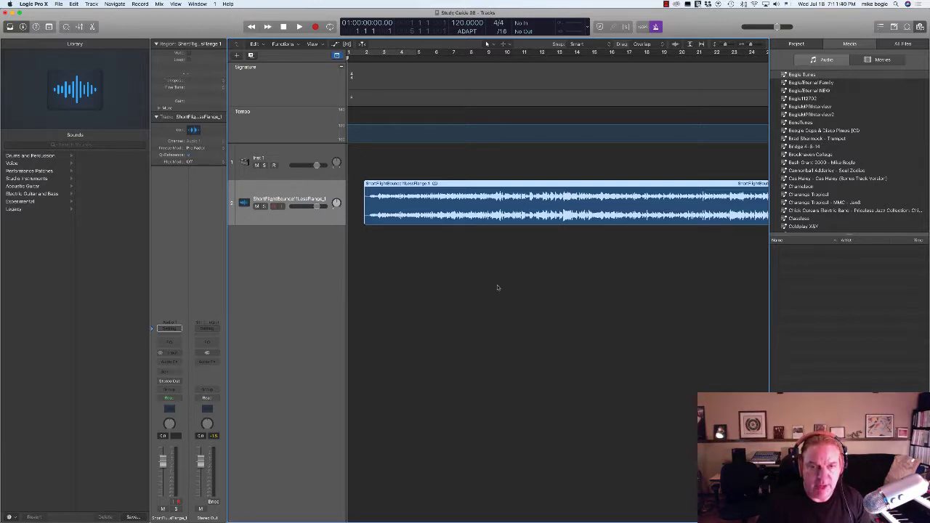
{"action": "key", "text": "e"}
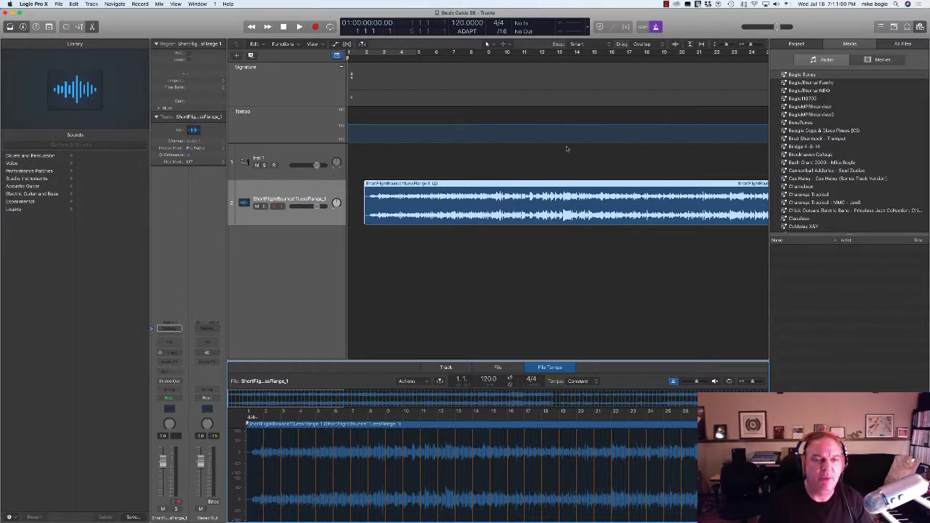
{"action": "key", "text": "space"}
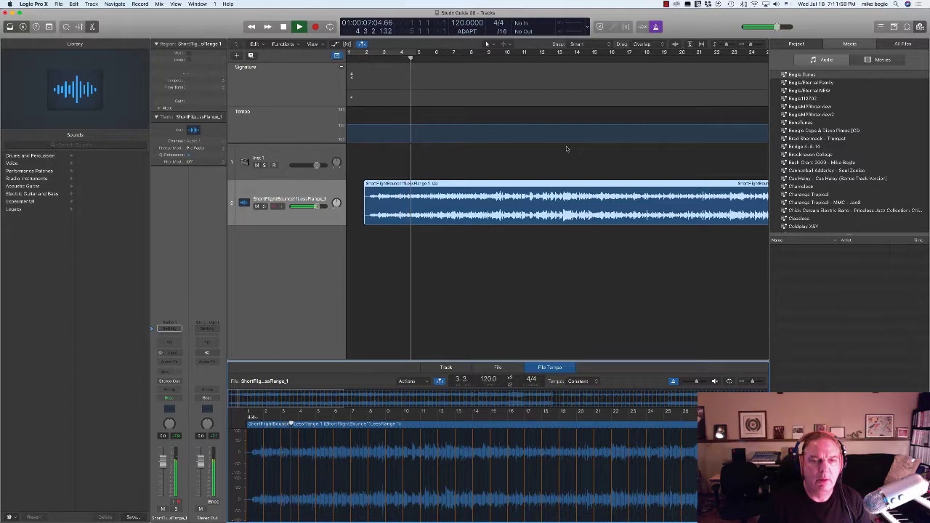
{"action": "key", "text": "space"}
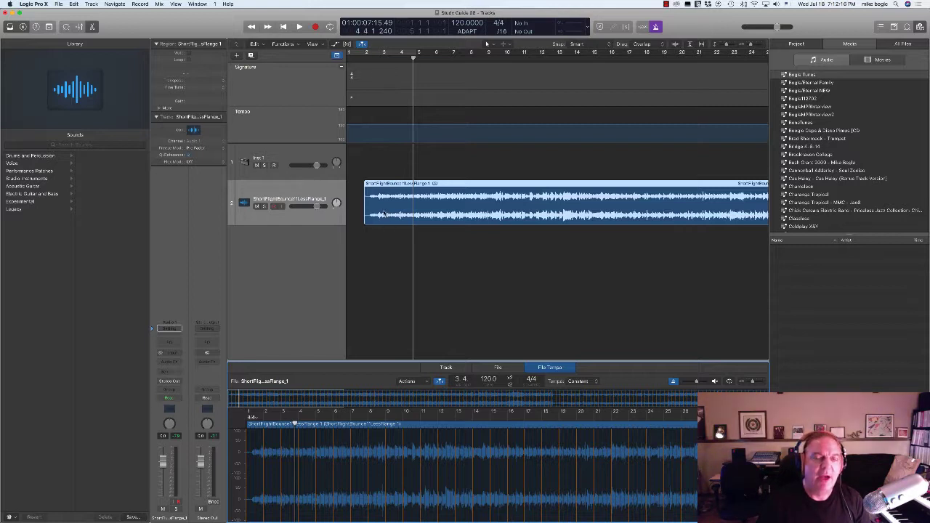
Step: Remove the imported file's original recording tempo and analyze it again, agreeing to delete its tempo information
{"action": "left_click", "coordinate": [419, 383]}
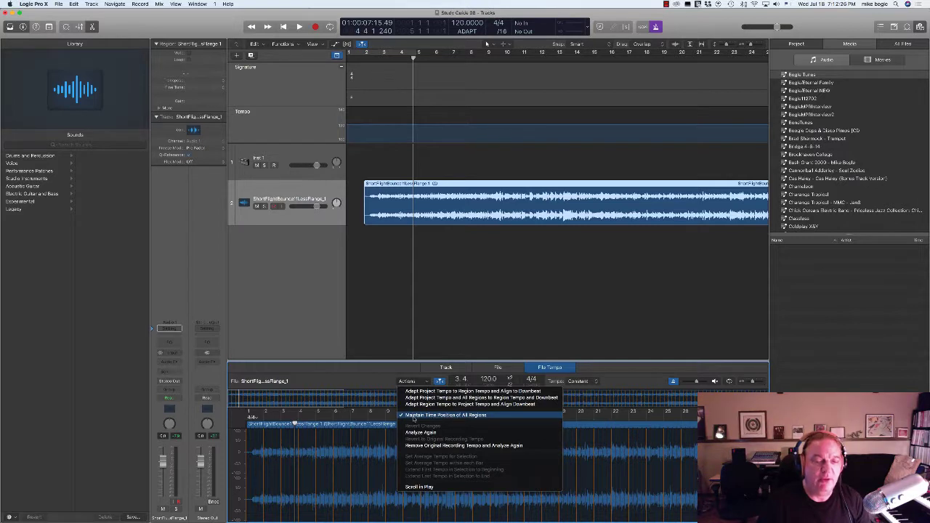
{"action": "left_click", "coordinate": [449, 446]}
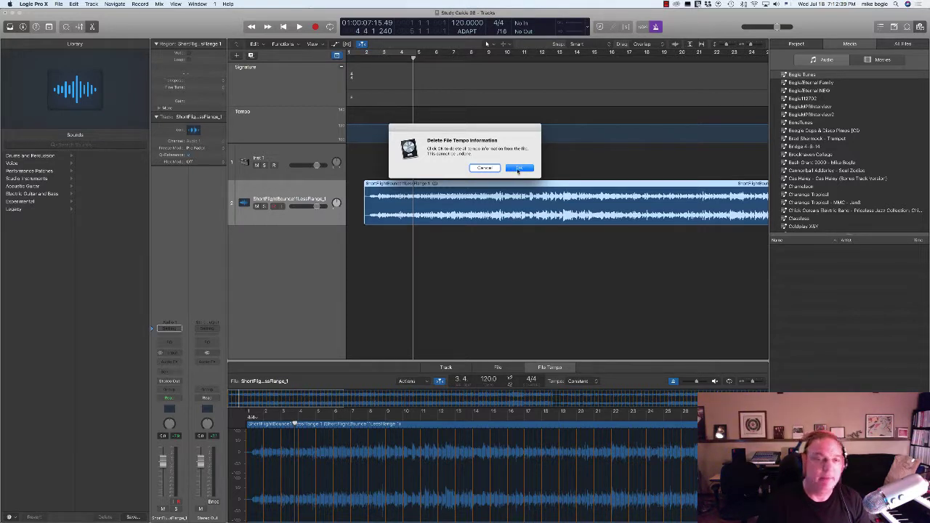
{"action": "left_click", "coordinate": [519, 169]}
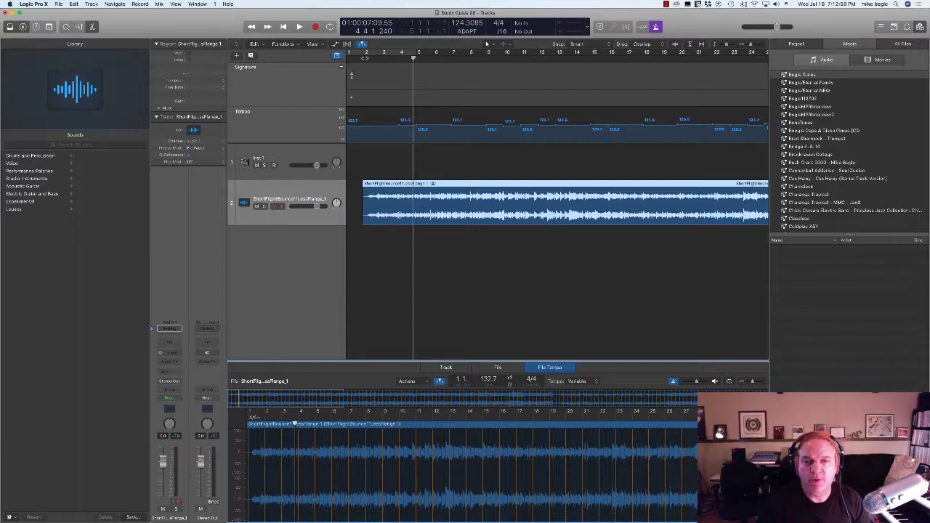
Step: Play the song from about bar 2 to check it against the newly analyzed tempo map
{"action": "left_click", "coordinate": [364, 58]}
{"action": "key", "text": "space"}
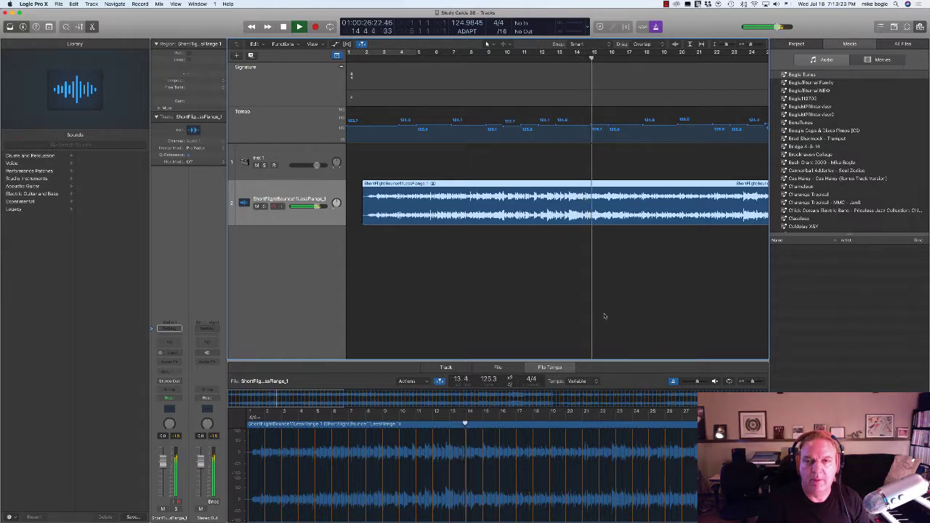
{"action": "key", "text": "space"}
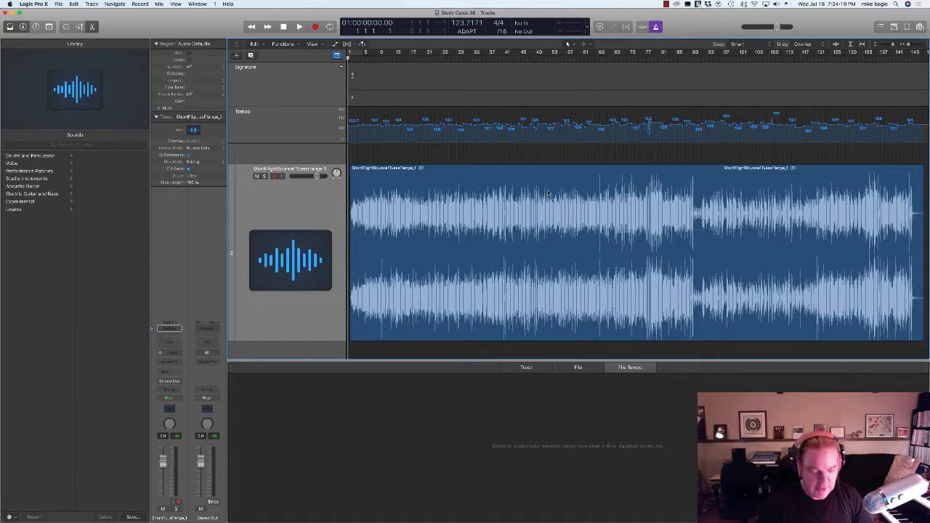
Step: Examine the opening bars of the waveform up close and play them with the analyzed tempo map
{"action": "key", "text": "super+Left"}
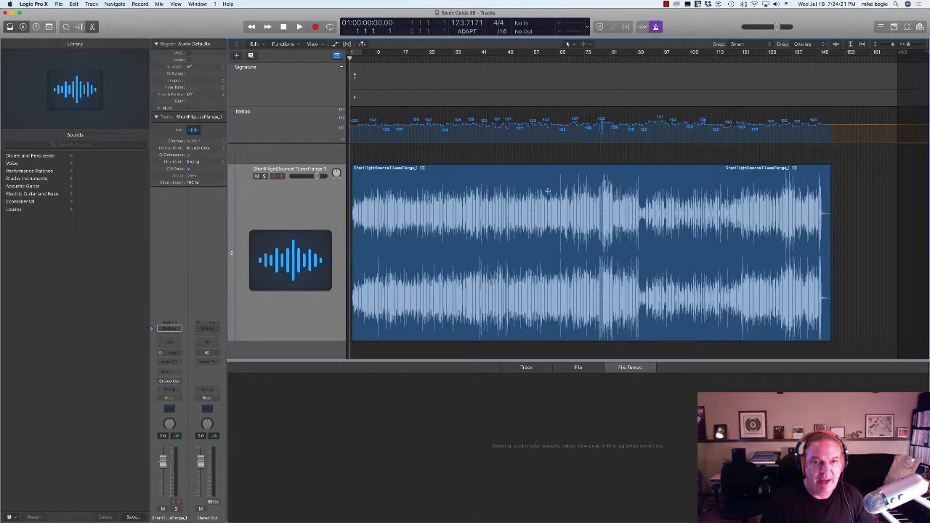
{"action": "key", "text": "super+Right"}
{"action": "key", "text": "super+Right"}
{"action": "key", "text": "super+Right"}
{"action": "key", "text": "super+Right"}
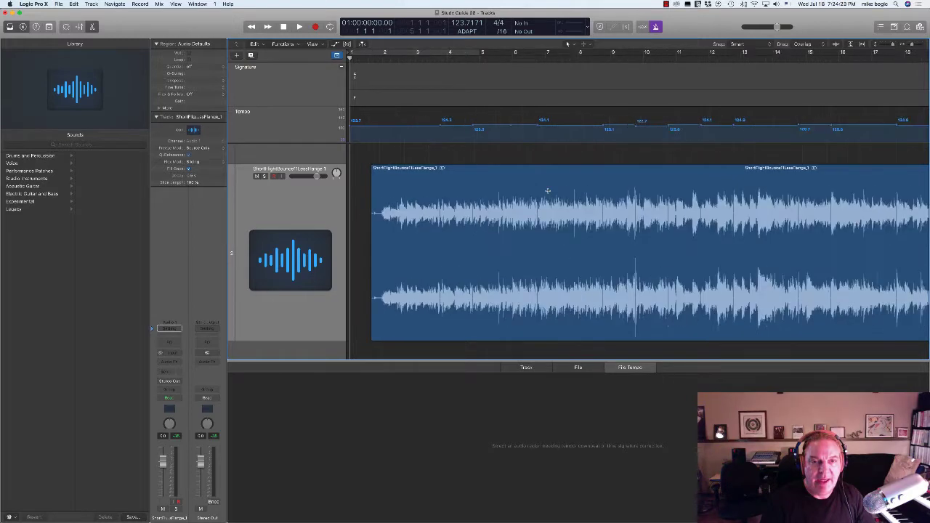
{"action": "key", "text": "super+Right"}
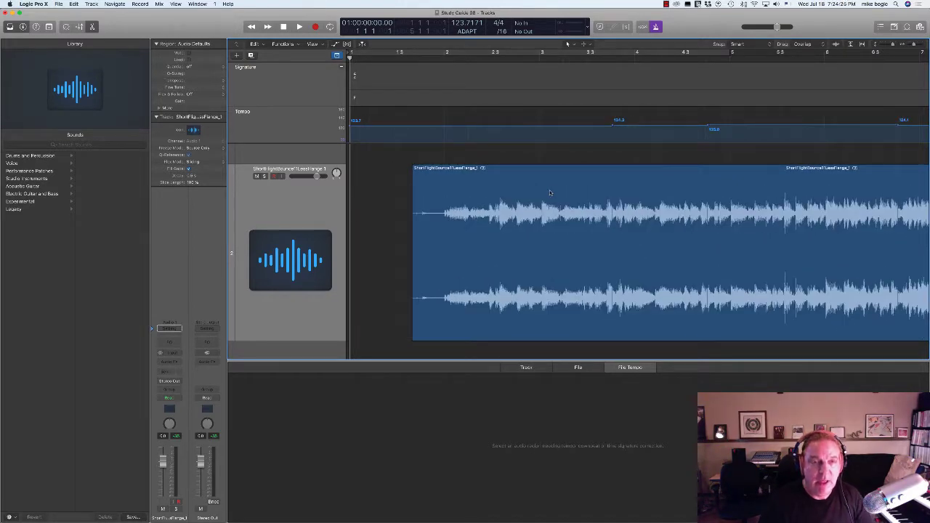
{"action": "key", "text": "space"}
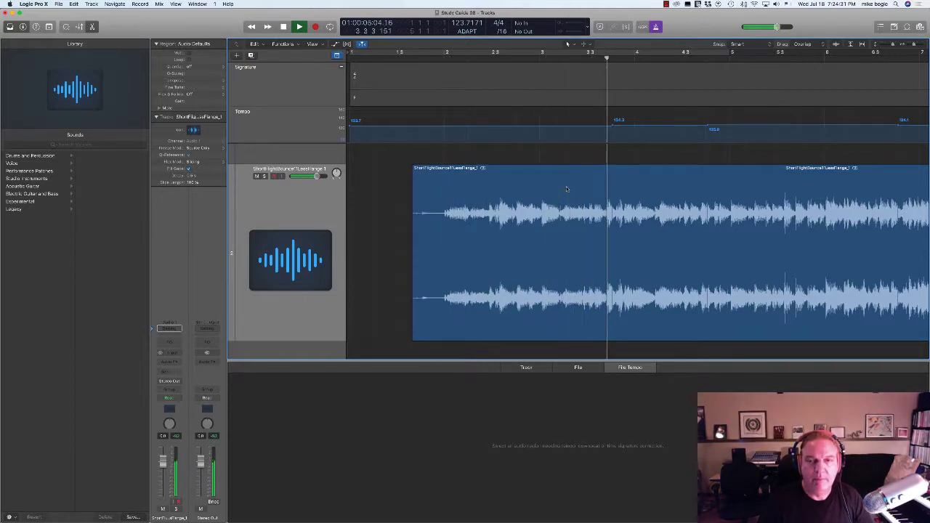
{"action": "key", "text": "space"}
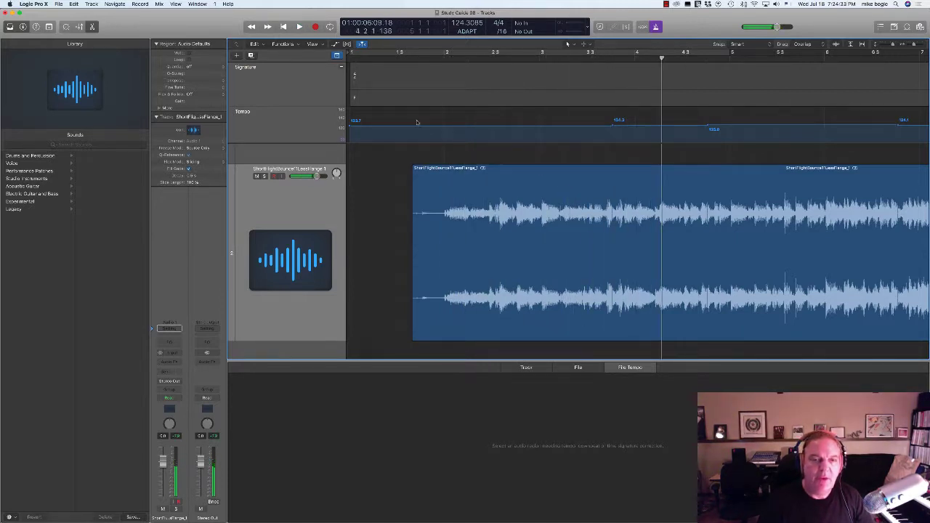
Step: Switch the Tempo track to tempo Set 2 and play the song from bar 1 beat 3
{"action": "left_click", "coordinate": [252, 113]}
{"action": "mouse_move", "coordinate": [251, 120]}
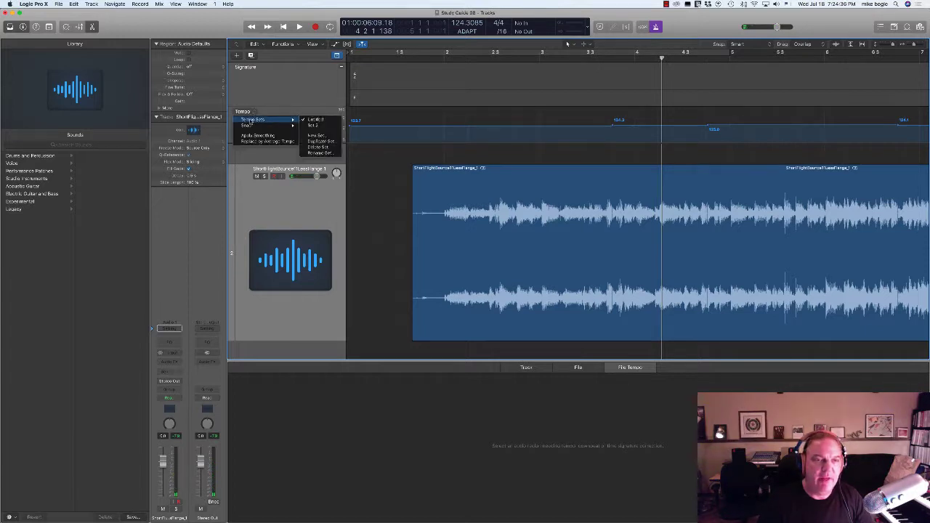
{"action": "left_click", "coordinate": [312, 125]}
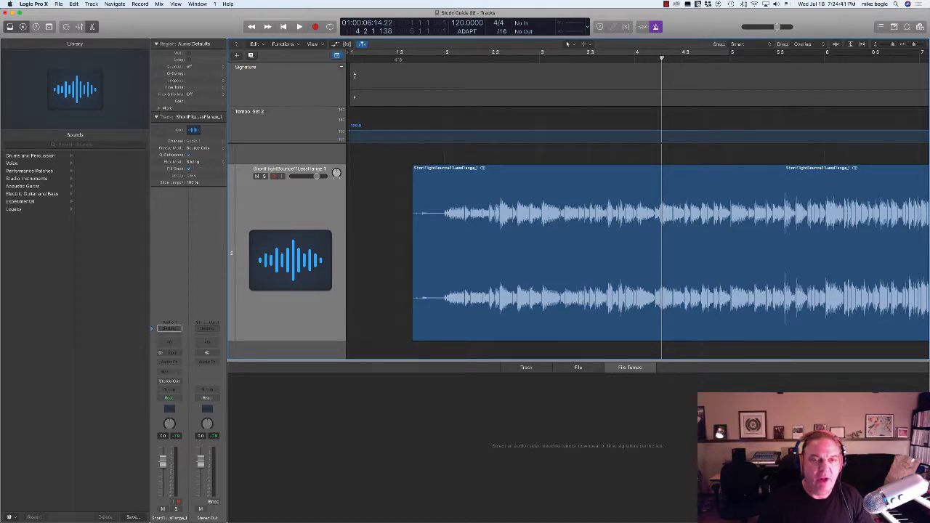
{"action": "left_click", "coordinate": [398, 60]}
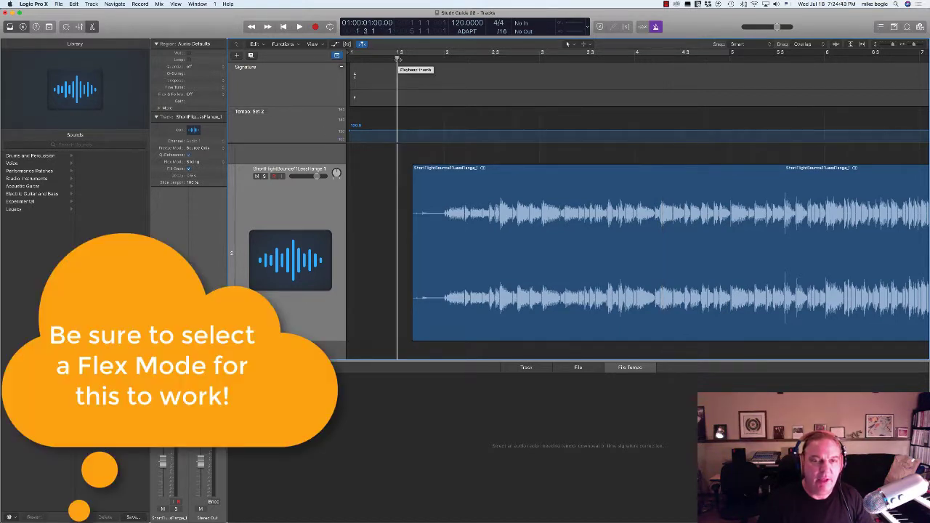
{"action": "key", "text": "space"}
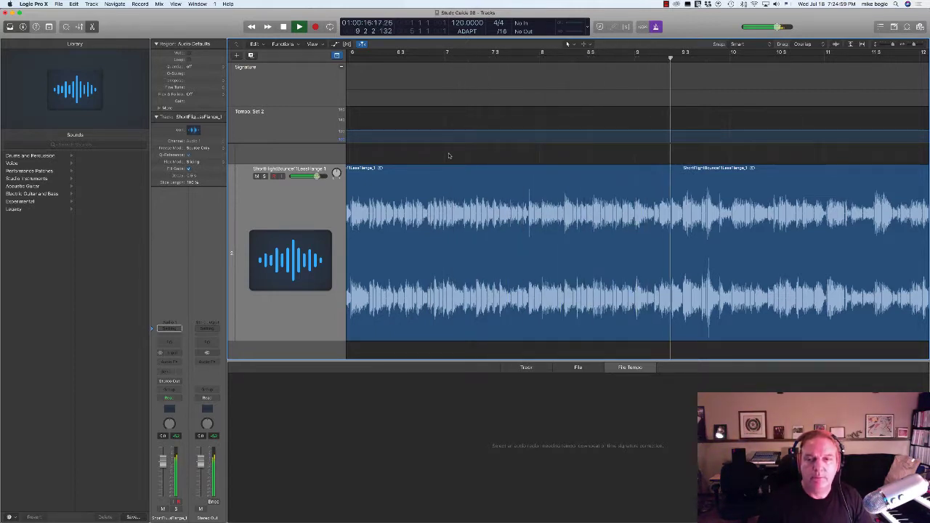
{"action": "key", "text": "space"}
Step: Shift the tempo ramp near bar 18 slightly earlier and play the song from bar 17 through the tempo changes
{"action": "scroll", "coordinate": [449, 155], "scroll_direction": "right", "scroll_amount": 10}
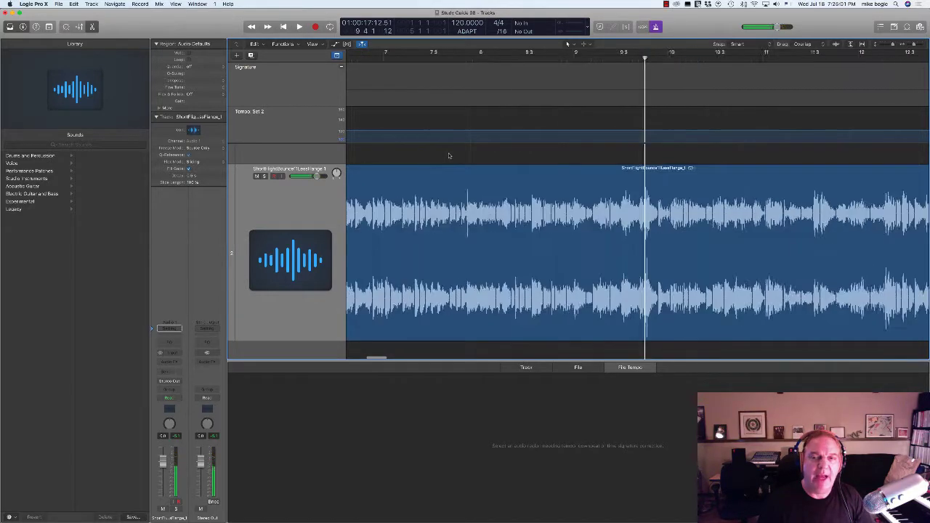
{"action": "scroll", "coordinate": [450, 156], "scroll_direction": "right", "scroll_amount": 7}
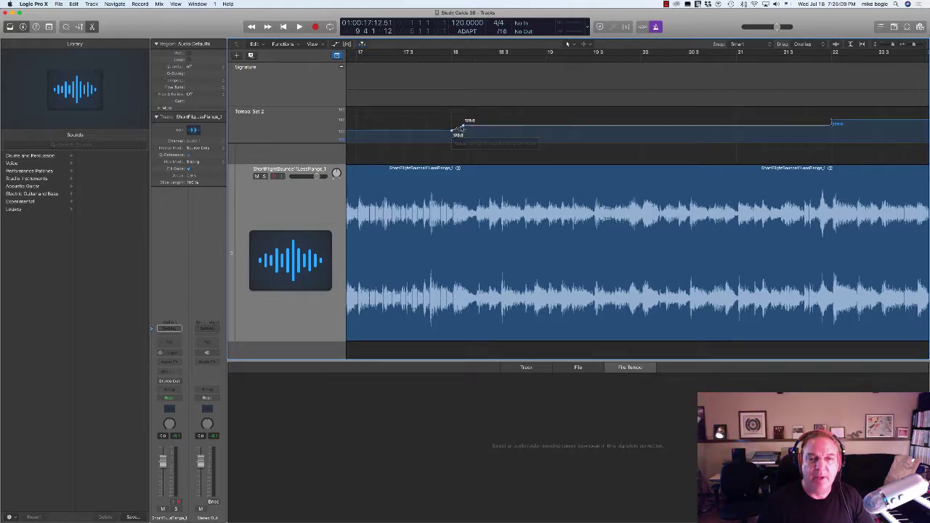
{"action": "left_click_drag", "start_coordinate": [463, 128], "coordinate": [456, 129]}
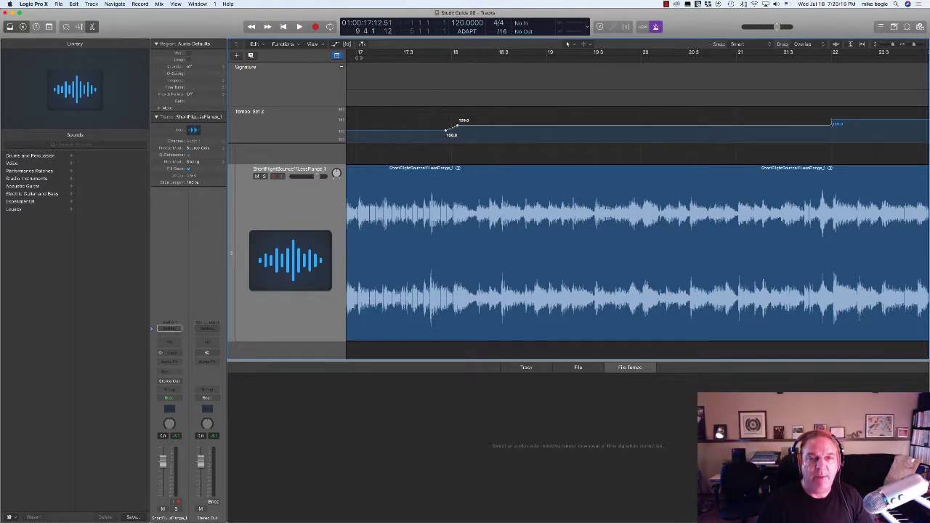
{"action": "left_click", "coordinate": [357, 55]}
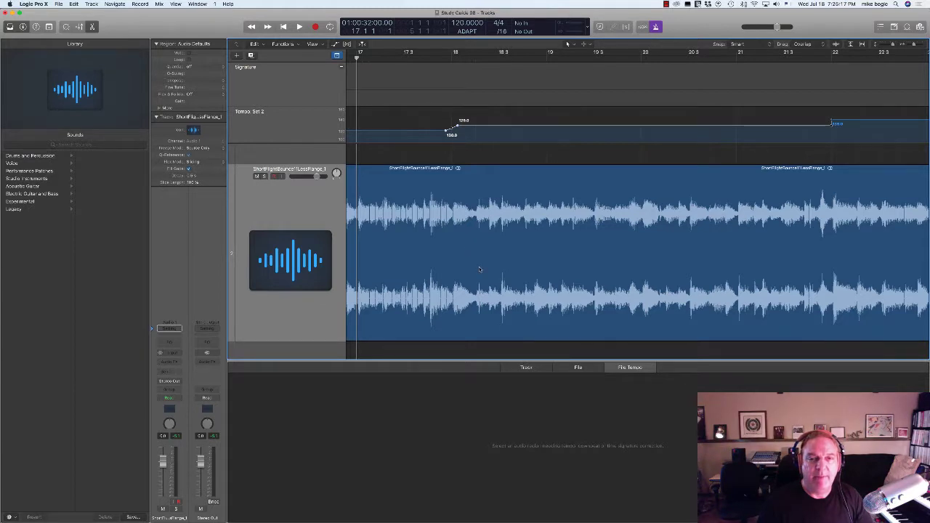
{"action": "key", "text": "space"}
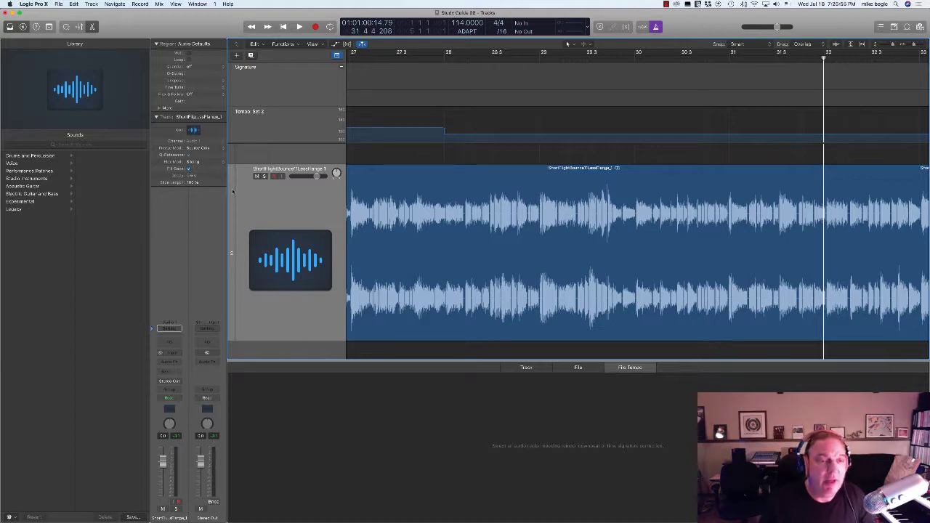
Step: Look over the audio track's Flex Mode choices and keep Flex Time - Slicing
{"action": "left_click", "coordinate": [198, 162]}
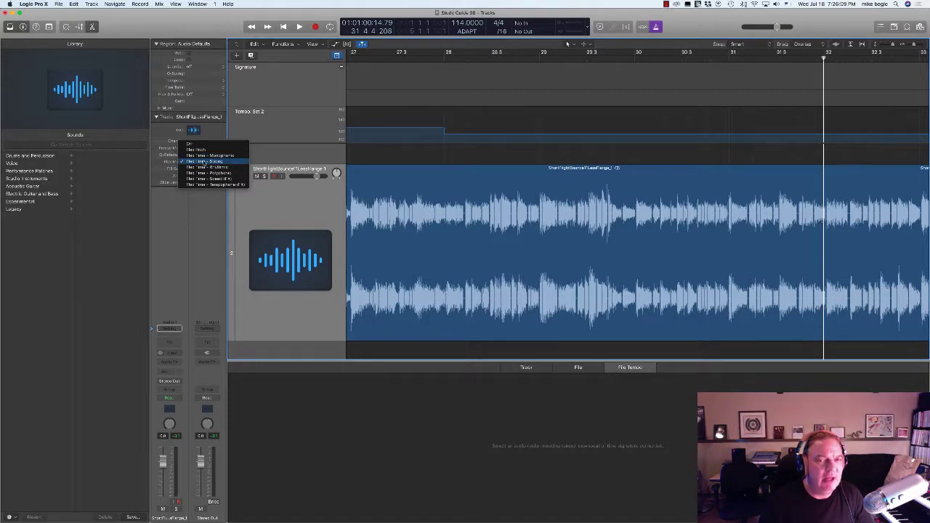
{"action": "left_click", "coordinate": [207, 162]}
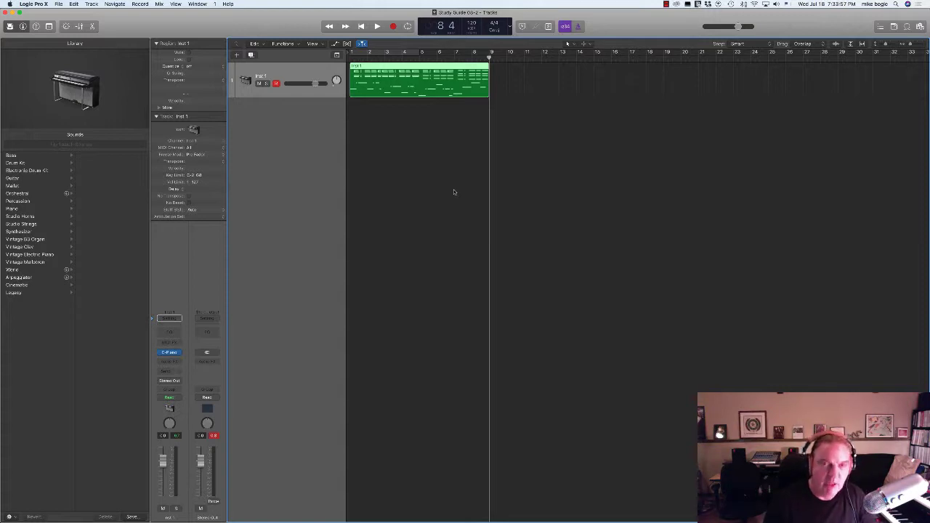
Step: Play the opening of the Inst 1 MIDI region from bar 1
{"action": "key", "text": "Return"}
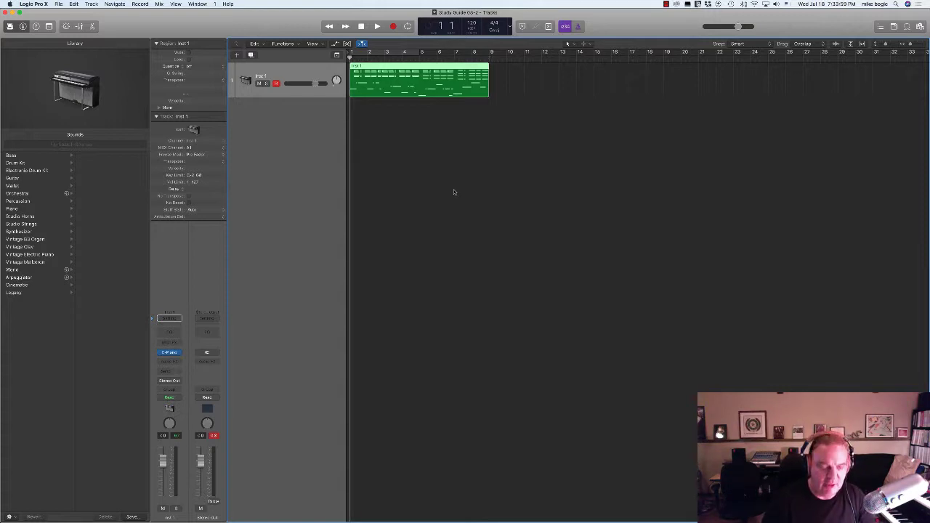
{"action": "key", "text": "space"}
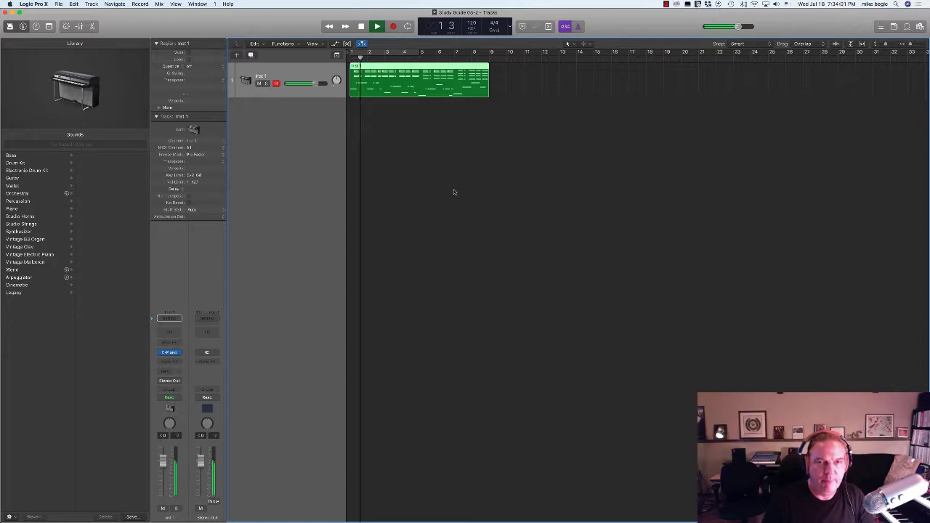
{"action": "key", "text": "space"}
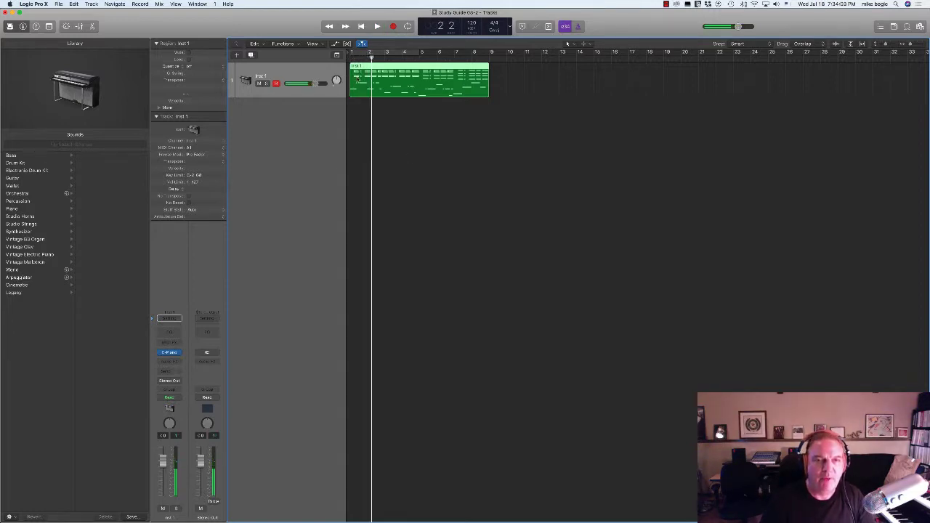
Step: Open the Inst 1 region in the Piano Roll, shift the first bass note slightly later and play it from the start
{"action": "double_click", "coordinate": [357, 79]}
{"action": "scroll", "coordinate": [345, 436], "scroll_direction": "down", "scroll_amount": 5}
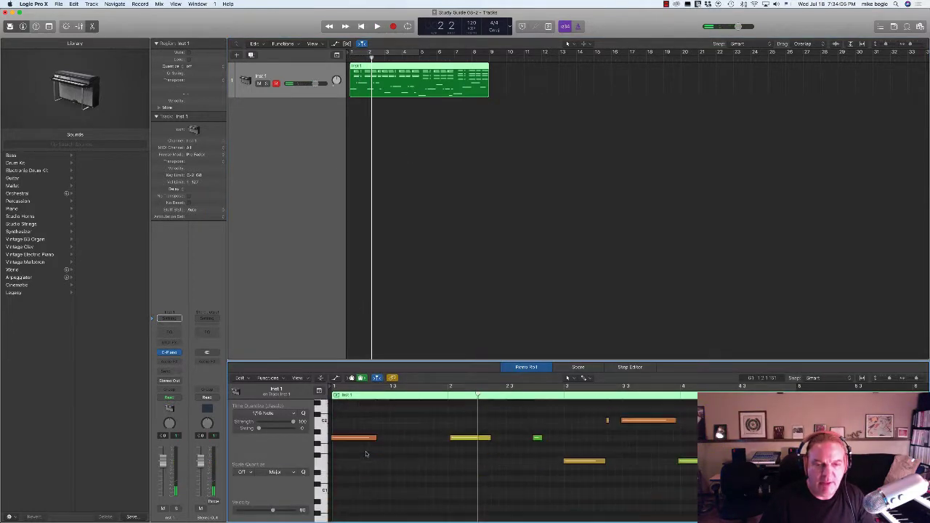
{"action": "left_click", "coordinate": [336, 439]}
{"action": "left_click", "coordinate": [337, 439]}
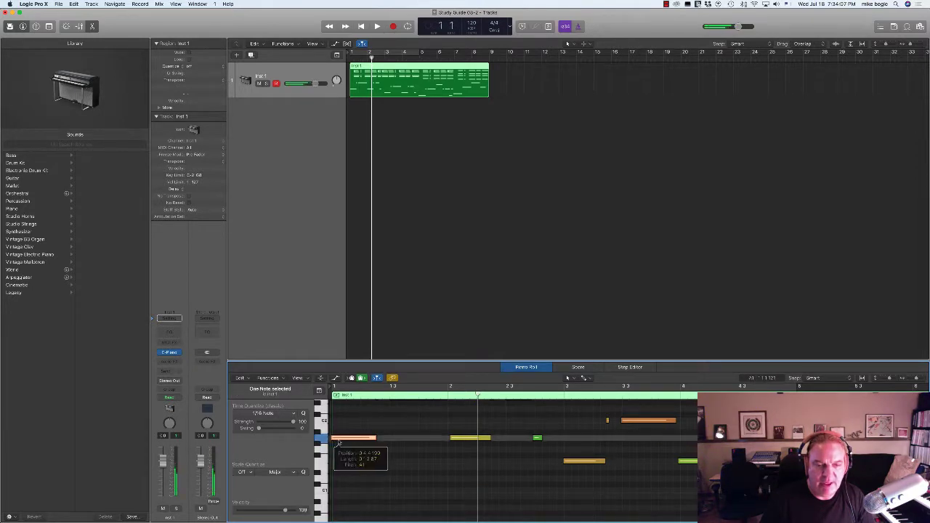
{"action": "left_click_drag", "start_coordinate": [338, 441], "coordinate": [341, 441]}
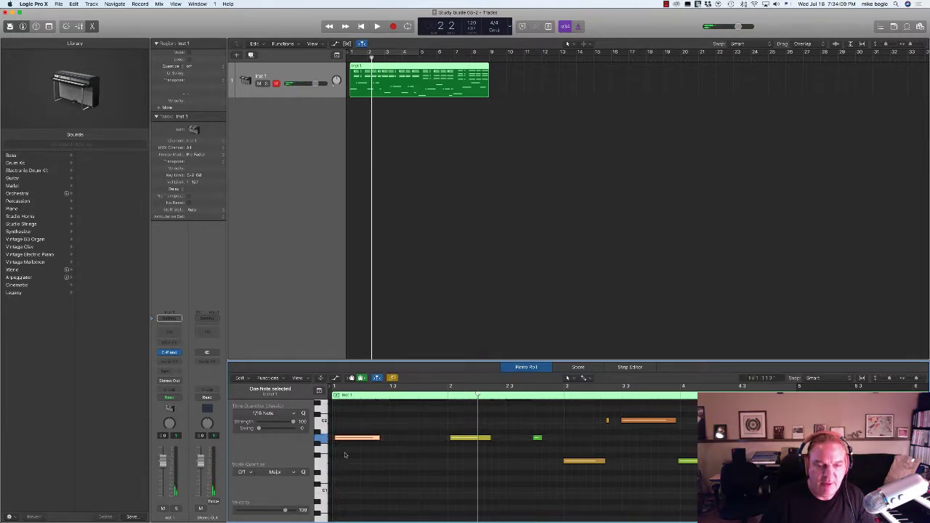
{"action": "key", "text": "space"}
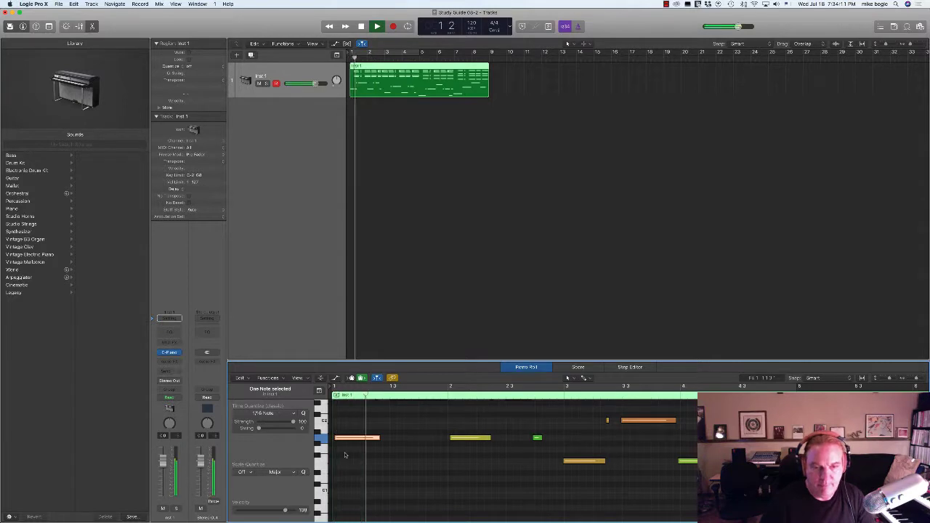
{"action": "key", "text": "space"}
Step: Select all notes in the Piano Roll and set Time Quantize to 1/16 Note
{"action": "left_click", "coordinate": [412, 449]}
{"action": "key", "text": "super+a"}
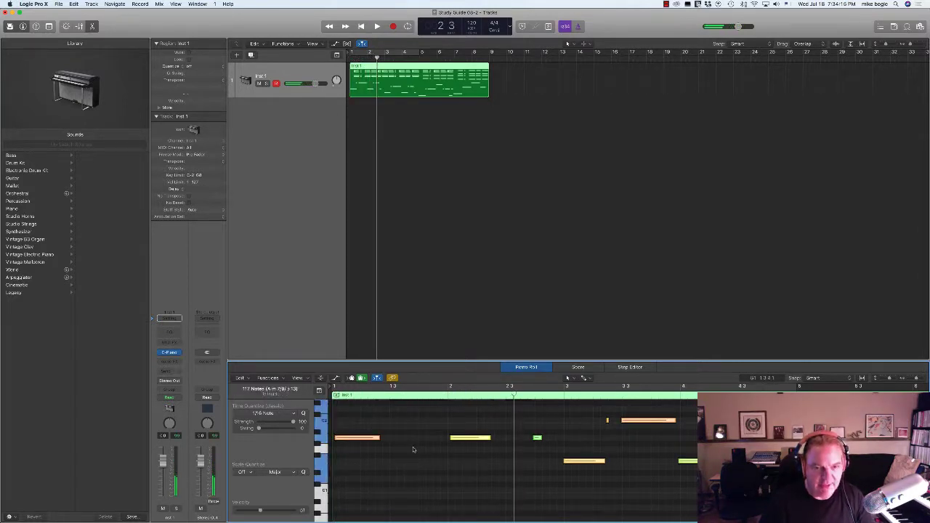
{"action": "left_click", "coordinate": [268, 413]}
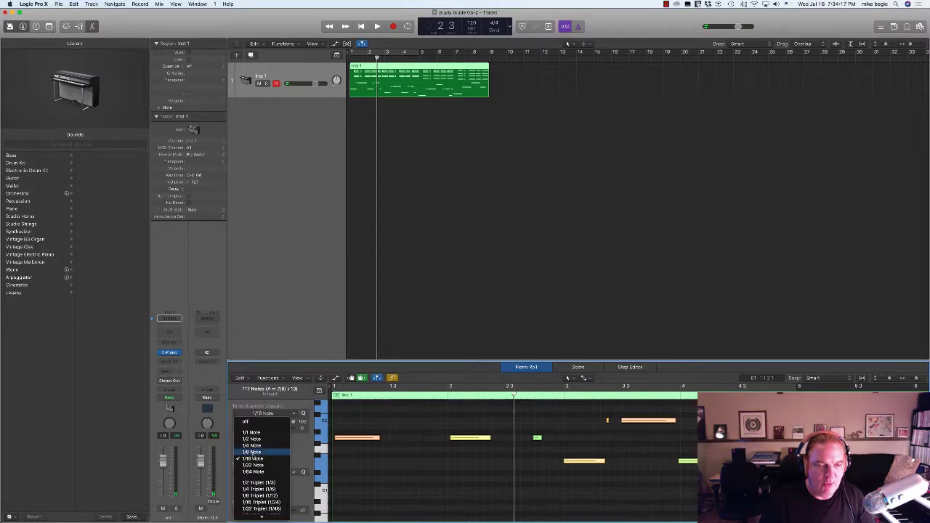
{"action": "left_click", "coordinate": [253, 458]}
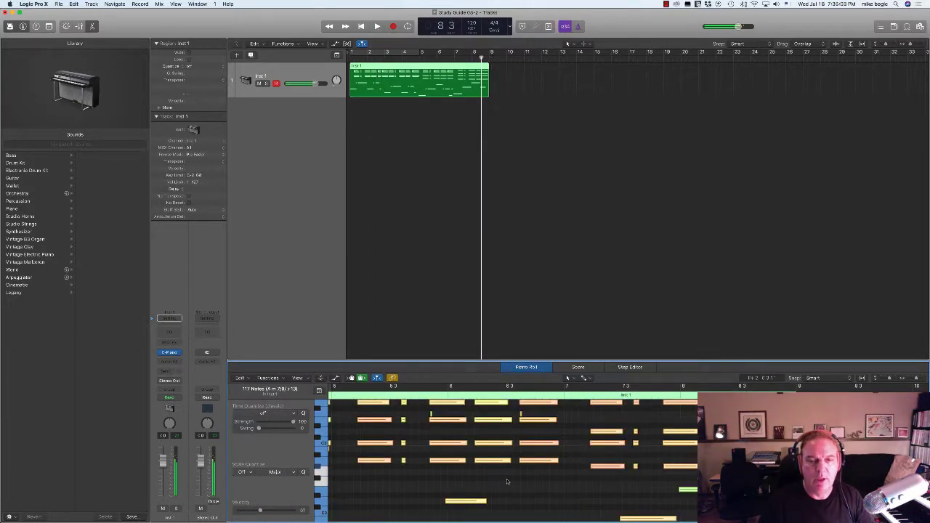
Step: Set the Inst 1 region's Quantize to 1/8 Note with all its notes selected, and play the whole region from bar 1
{"action": "key", "text": "super+a"}
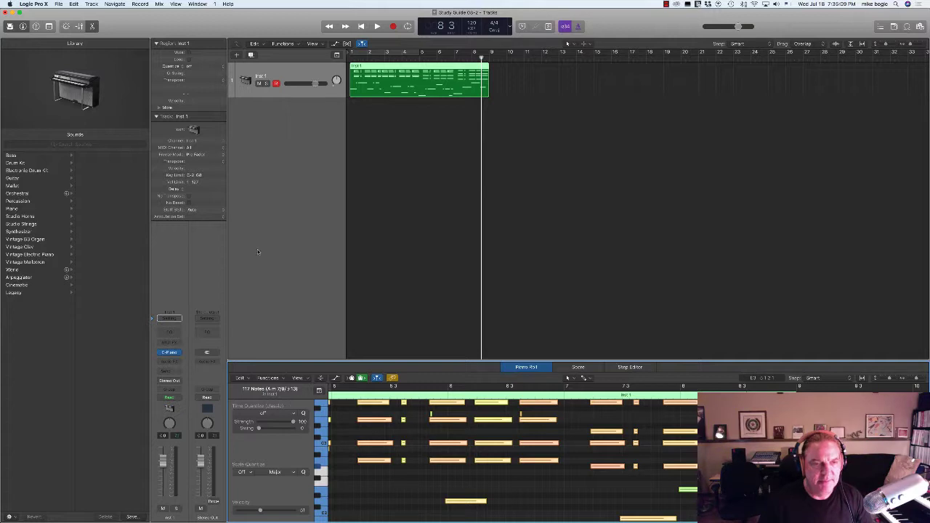
{"action": "left_click", "coordinate": [202, 66]}
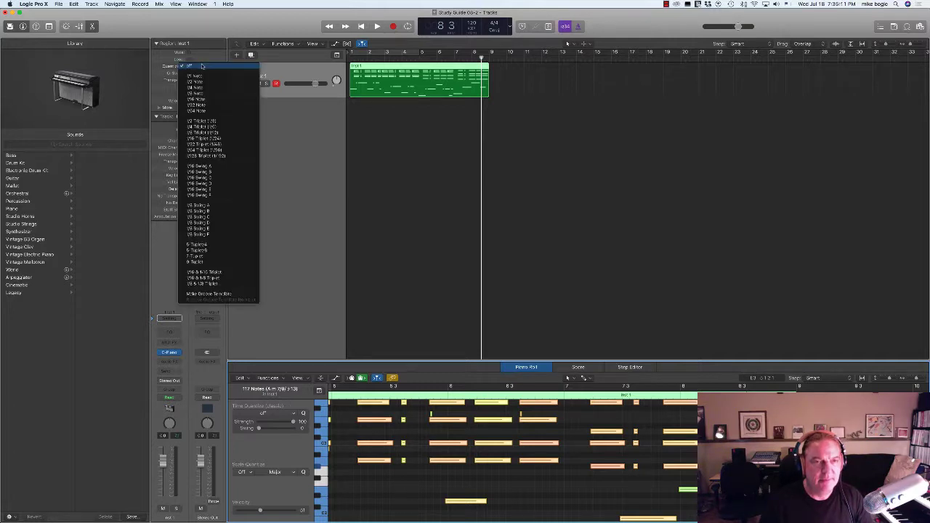
{"action": "left_click", "coordinate": [197, 93]}
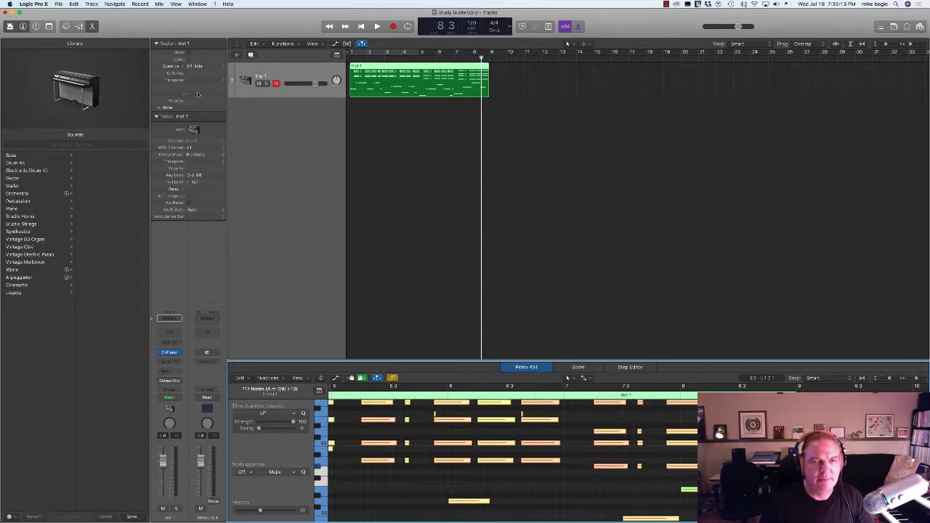
{"action": "key", "text": "Return"}
{"action": "key", "text": "space"}
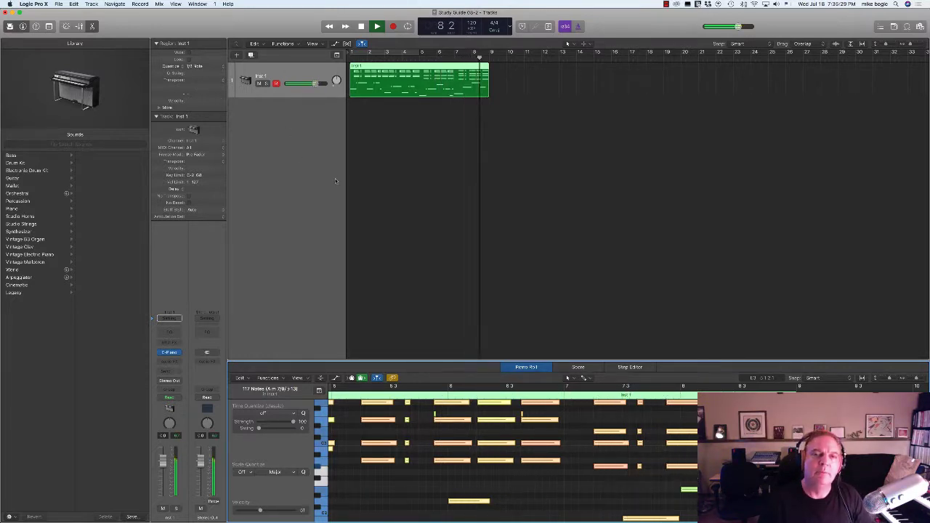
{"action": "key", "text": "space"}
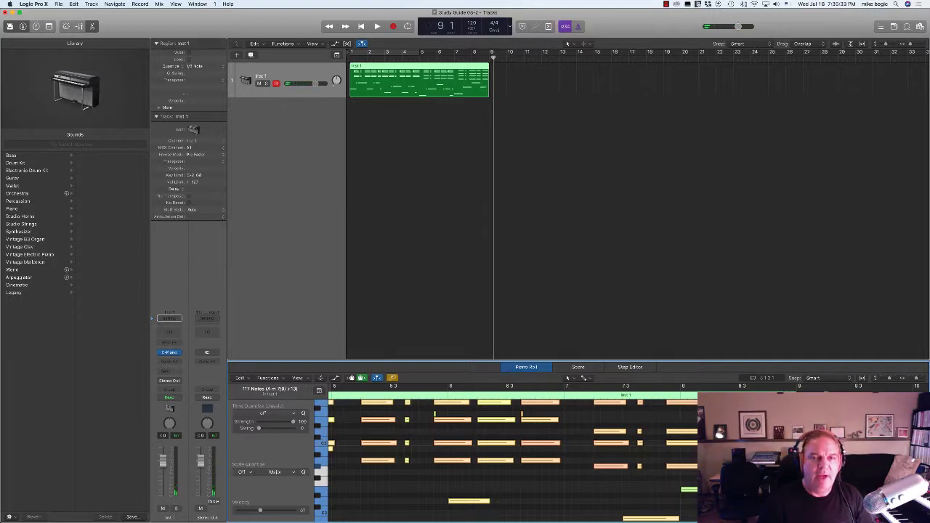
Step: Add the Inst 1 region to the Apple Loops library and name the loop with the author's surname followed by "Groove #8"
{"action": "left_click", "coordinate": [907, 27]}
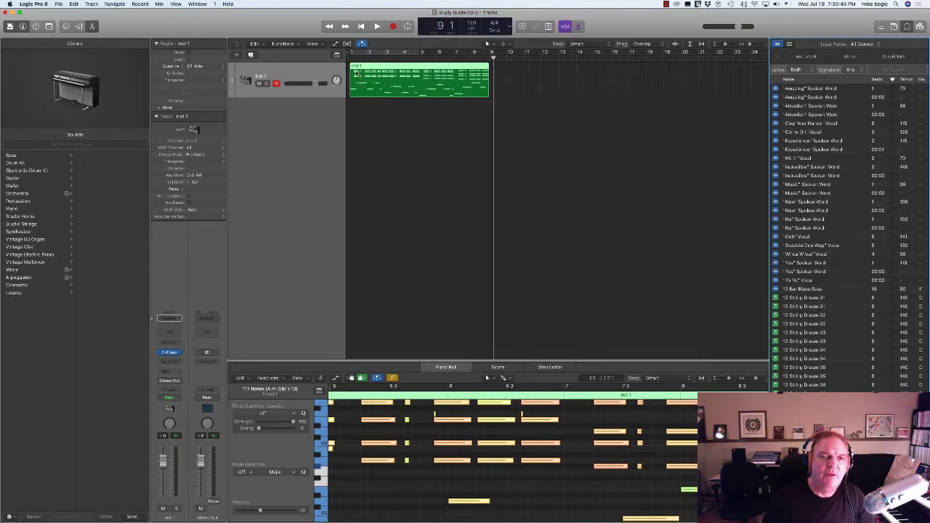
{"action": "left_click_drag", "start_coordinate": [356, 73], "coordinate": [832, 313]}
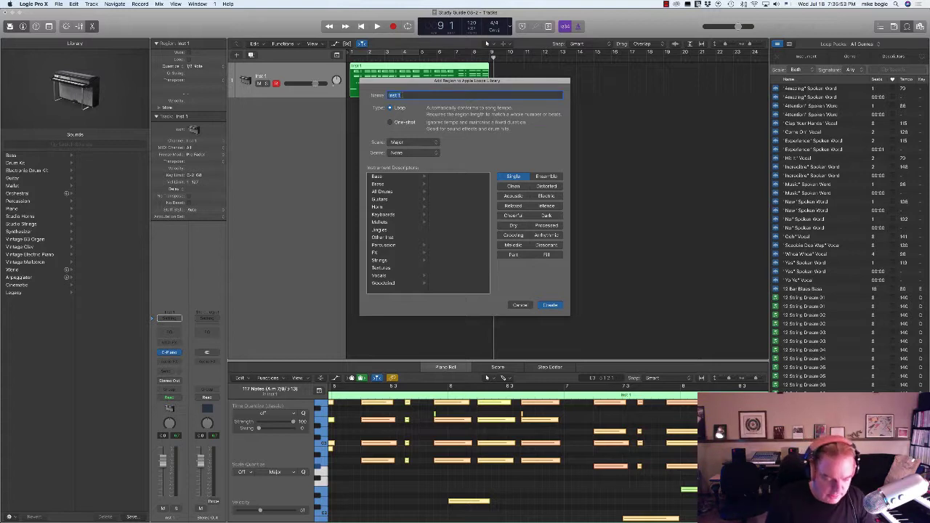
{"action": "type", "text": "Sogle"}
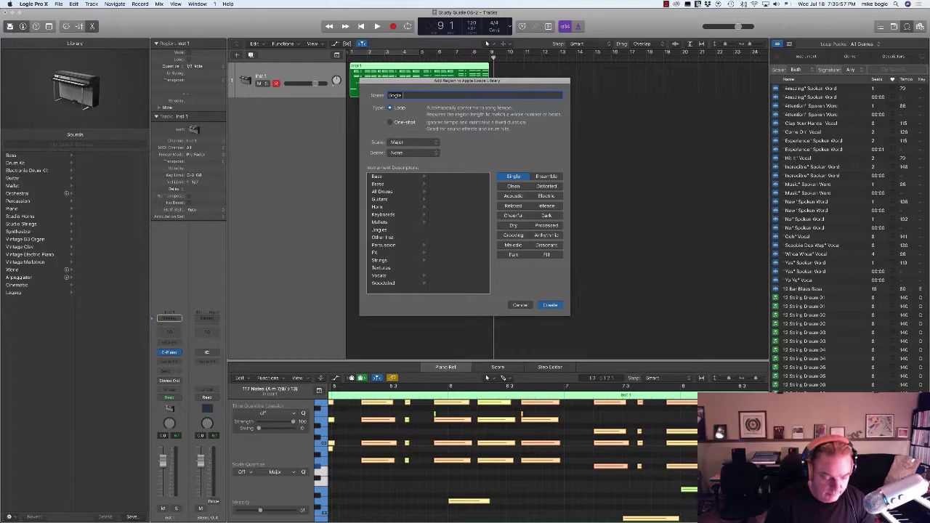
{"action": "type", "text": " Groove"}
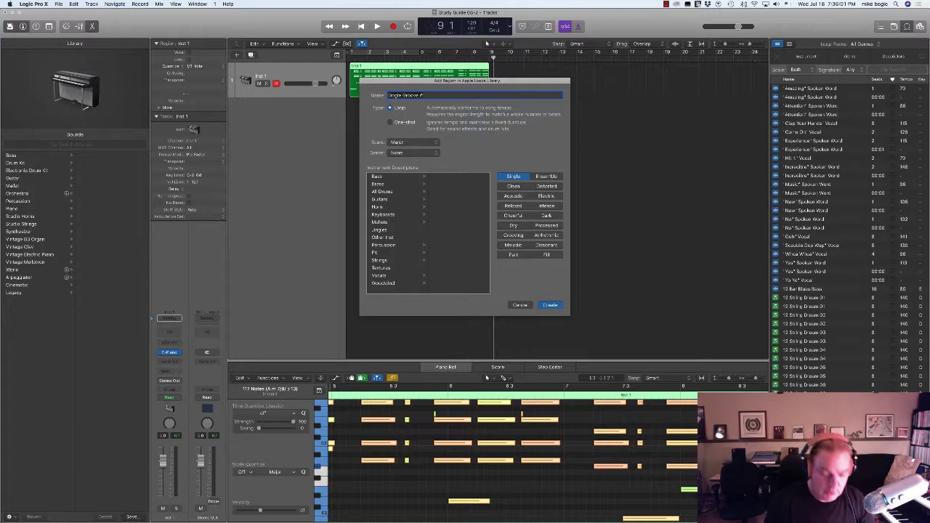
{"action": "type", "text": " #8"}
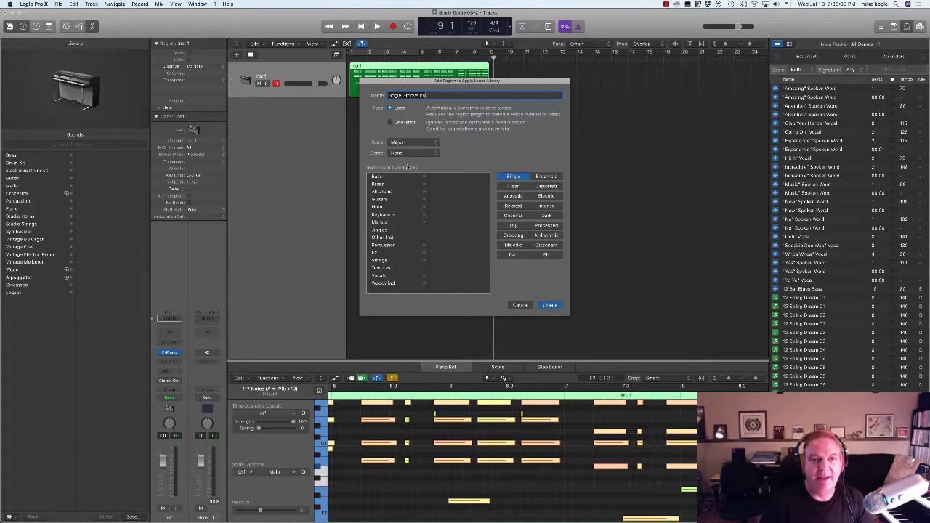
Step: Set the new loop's scale to Minor and its genre to Rock/Blues
{"action": "left_click", "coordinate": [406, 144]}
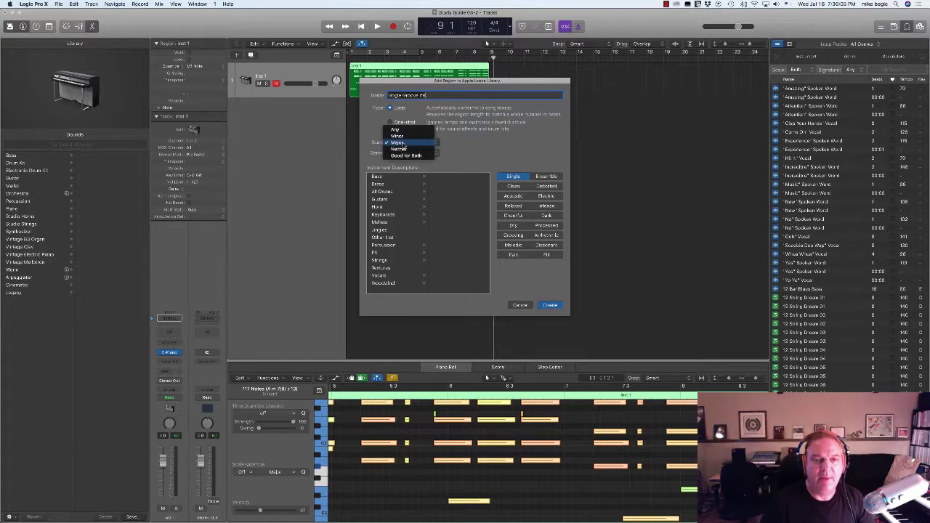
{"action": "left_click", "coordinate": [397, 136]}
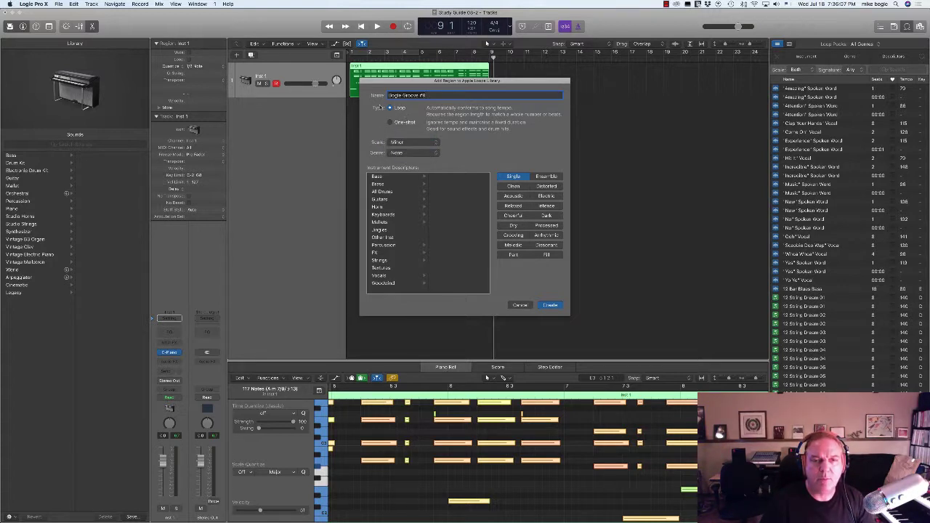
{"action": "left_click", "coordinate": [409, 155]}
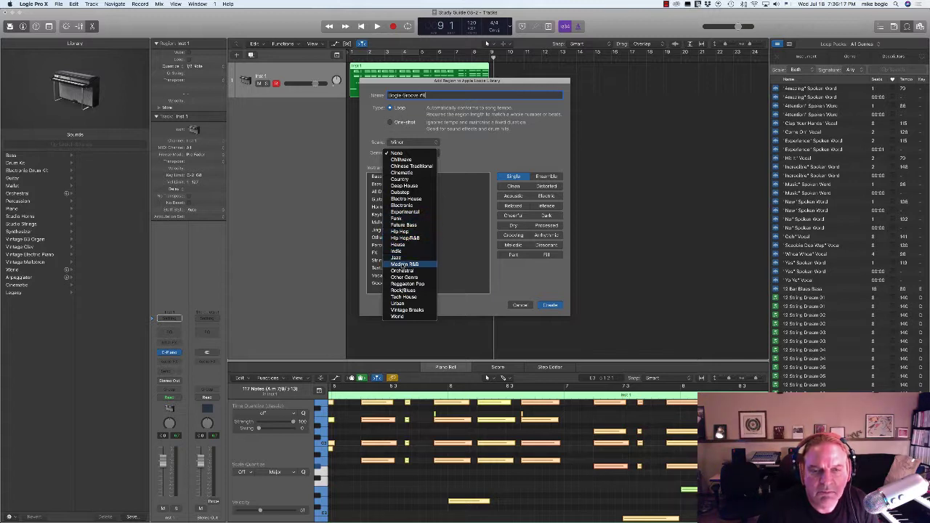
{"action": "left_click", "coordinate": [401, 291]}
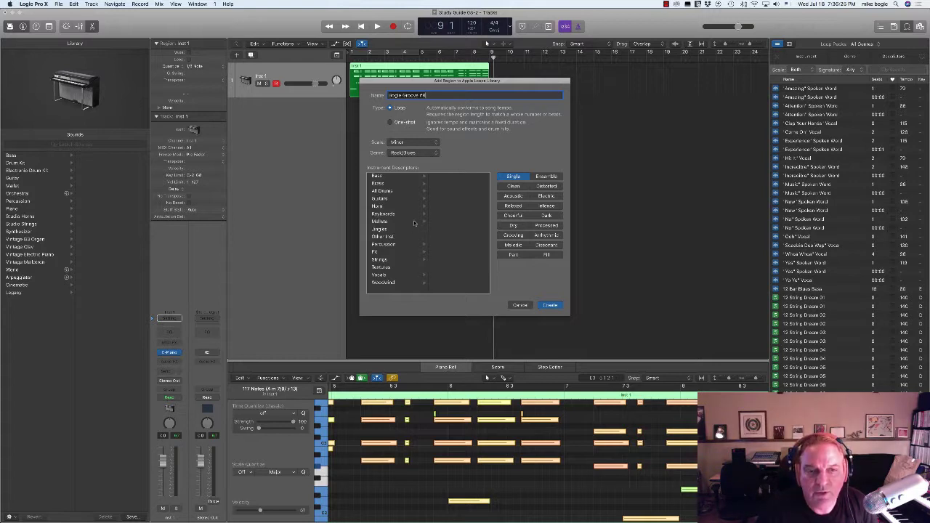
Step: Tag the loop with the Keyboards > Elec Piano instrument and the Dark descriptor, and create it
{"action": "left_click", "coordinate": [385, 215]}
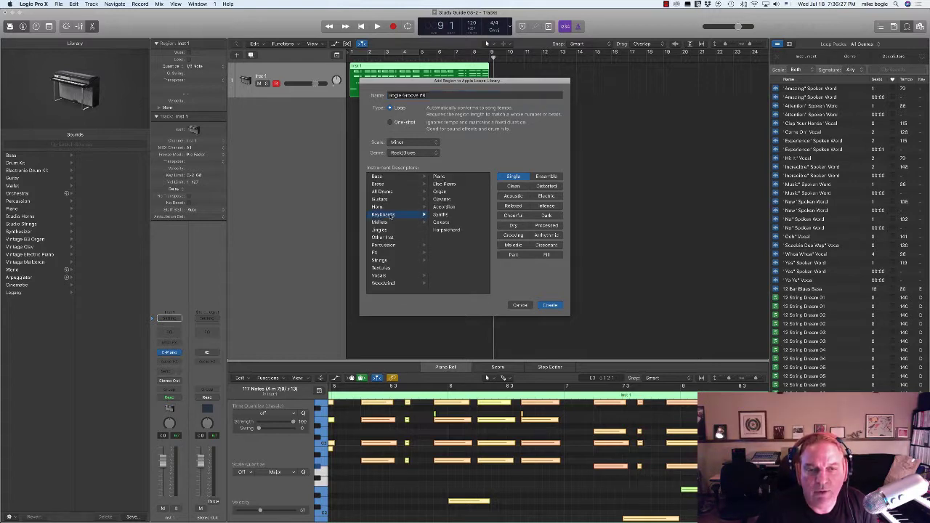
{"action": "left_click", "coordinate": [448, 187]}
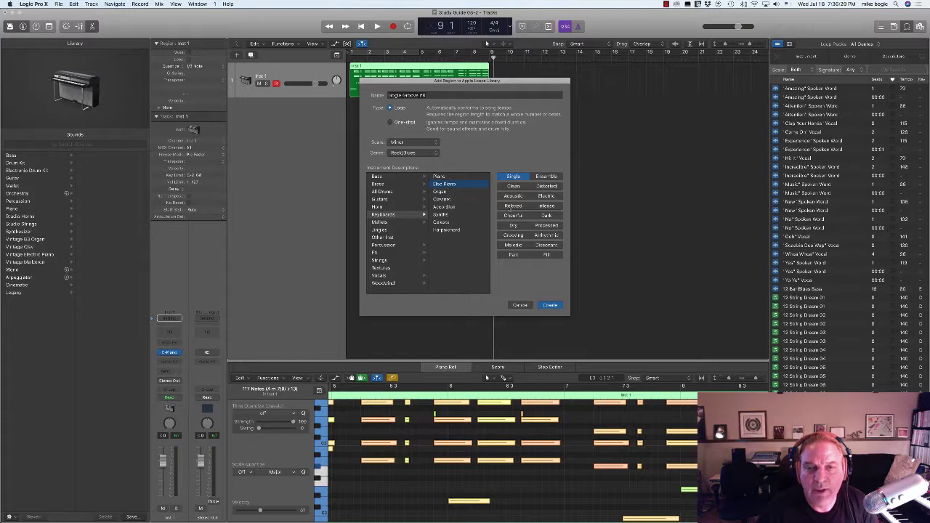
{"action": "left_click", "coordinate": [547, 216]}
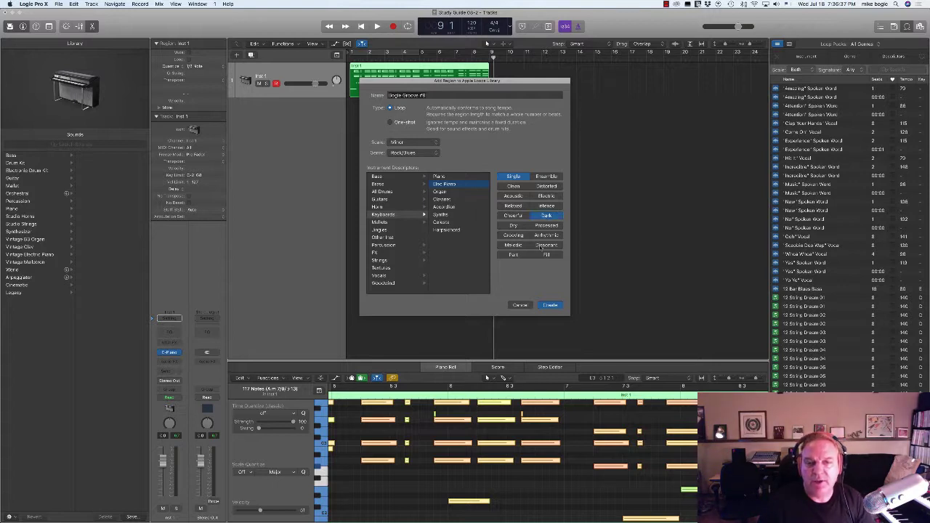
{"action": "left_click", "coordinate": [550, 305]}
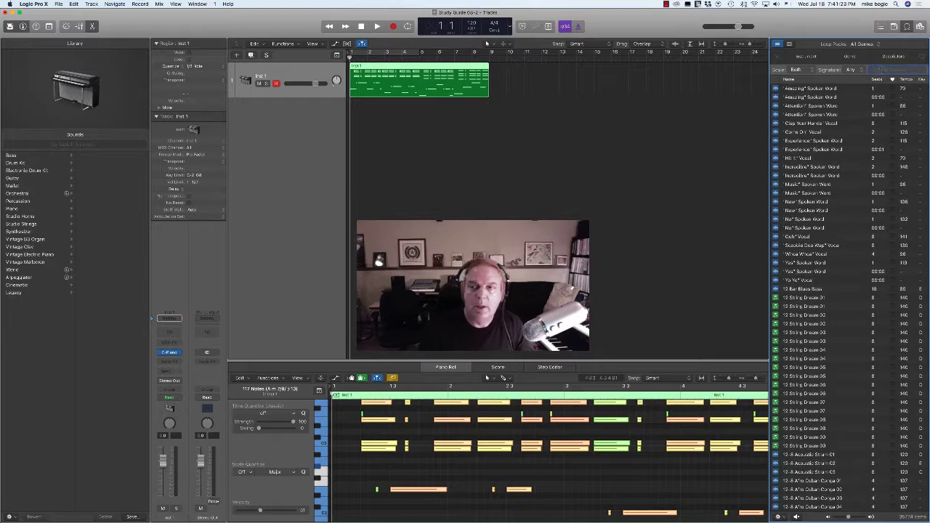
Step: Search the loops for the saved "Groove #8" loop, place it at bar 9 on a new track below Inst 1 and select that track
{"action": "left_click", "coordinate": [879, 70]}
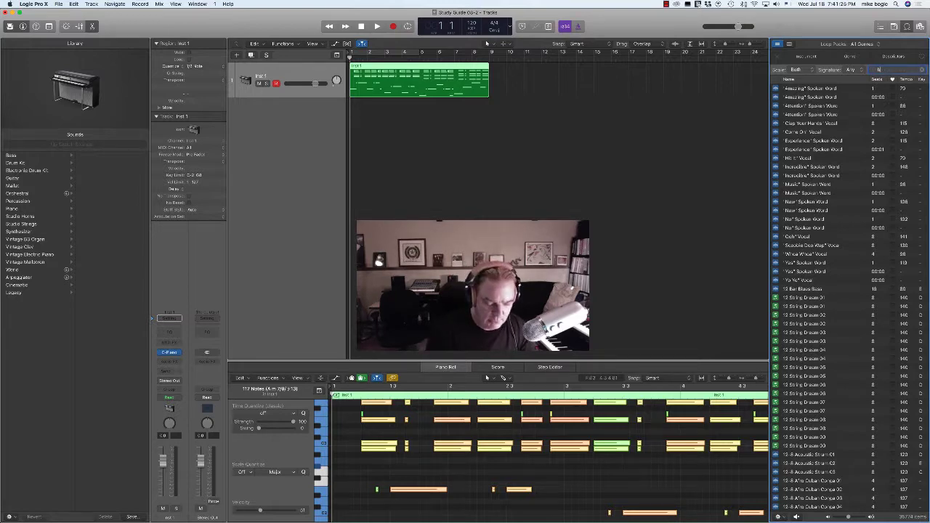
{"action": "type", "text": "bogie groove"}
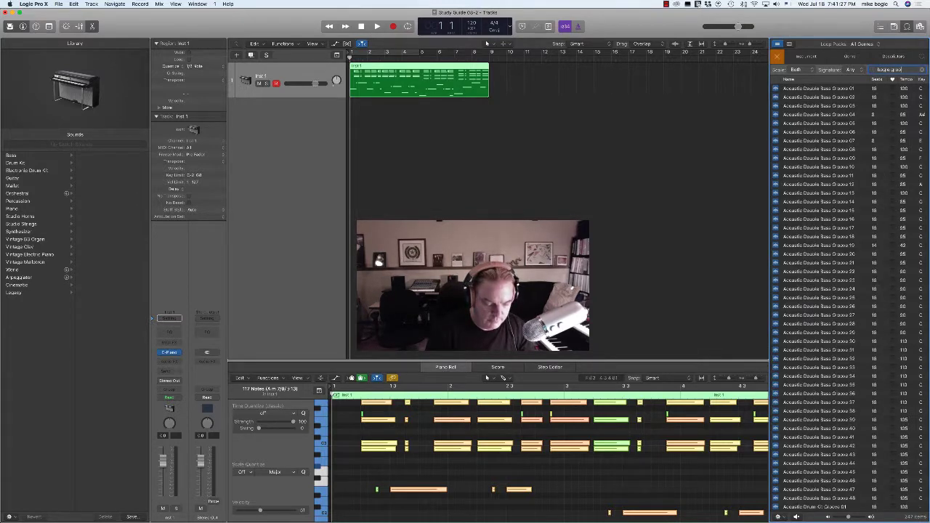
{"action": "type", "text": " #8"}
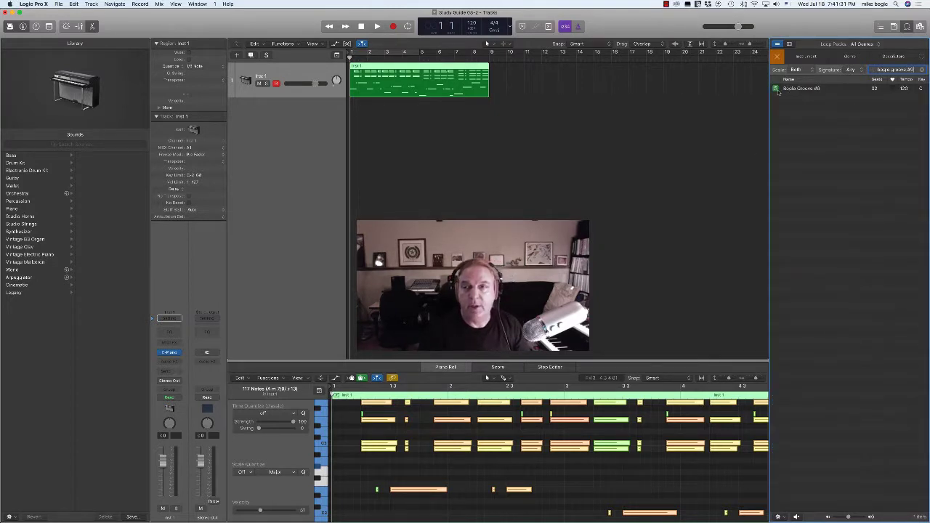
{"action": "left_click_drag", "start_coordinate": [775, 90], "coordinate": [490, 120]}
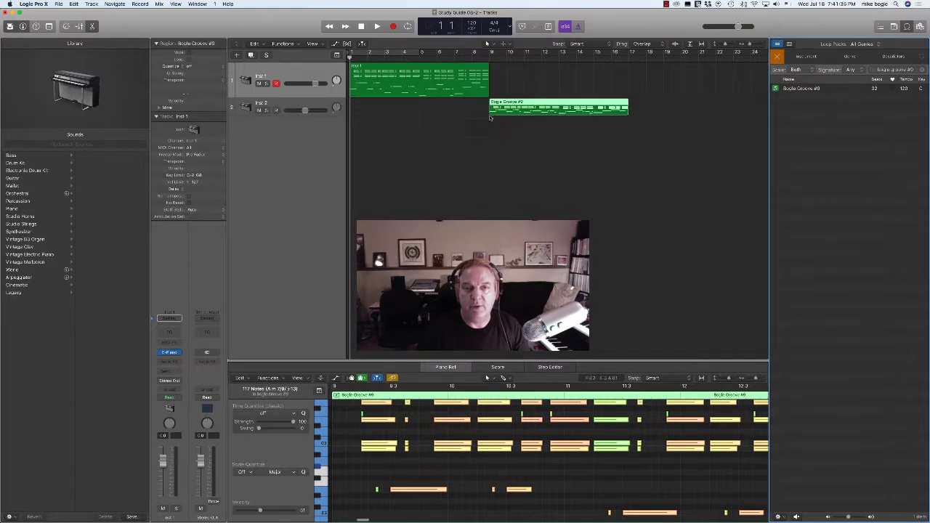
{"action": "left_click", "coordinate": [229, 114]}
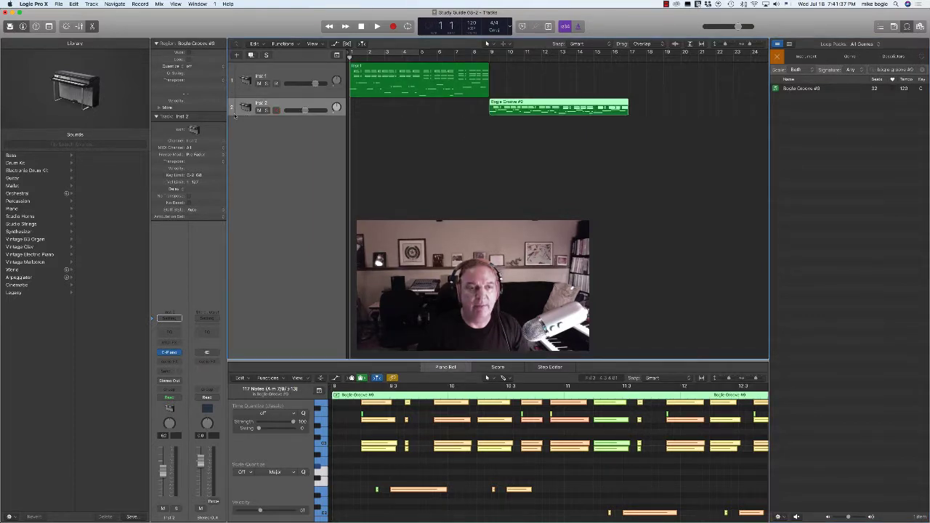
Step: Enlarge the Inst 2 track to the same height as Inst 1 and start playback from about bar 7
{"action": "left_click_drag", "start_coordinate": [231, 113], "coordinate": [231, 134]}
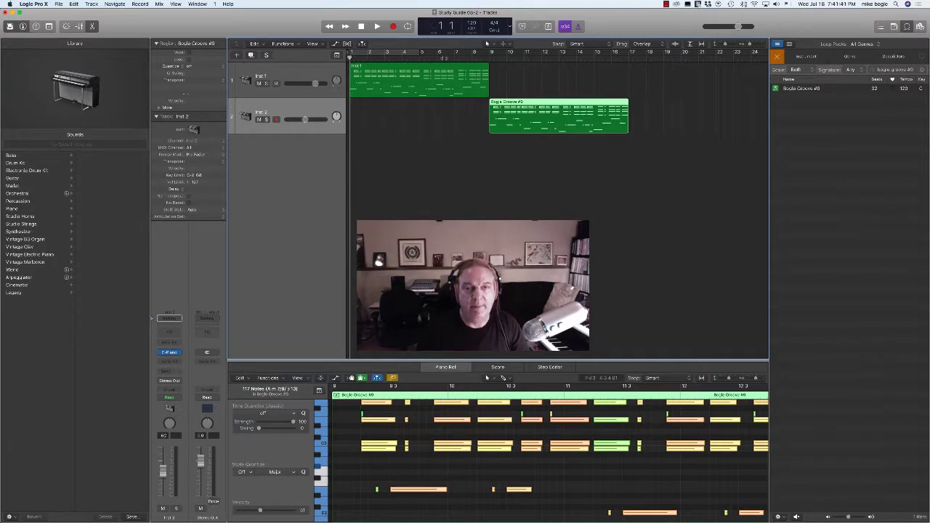
{"action": "left_click", "coordinate": [455, 57]}
{"action": "key", "text": "space"}
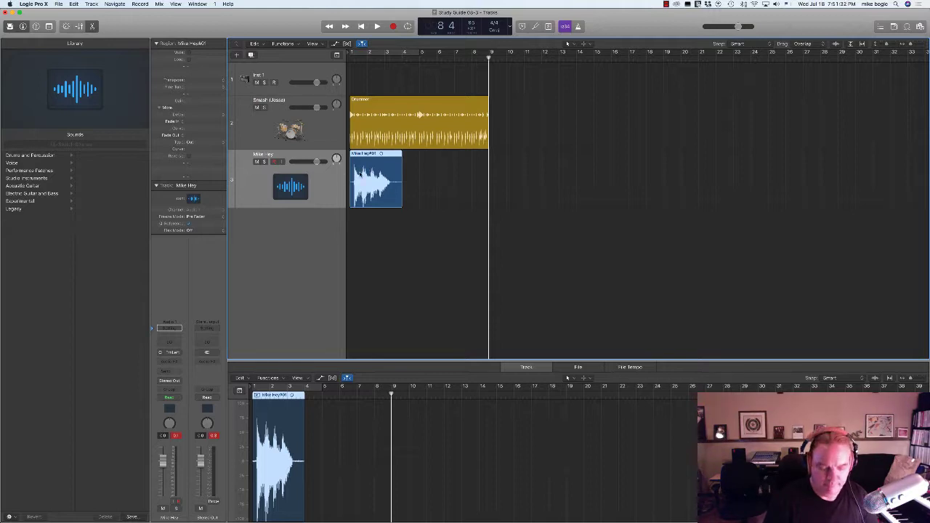
Step: Play the project from the beginning to hear the audio region against the drums, and stop at bar 4
{"action": "key", "text": "Return"}
{"action": "key", "text": "space"}
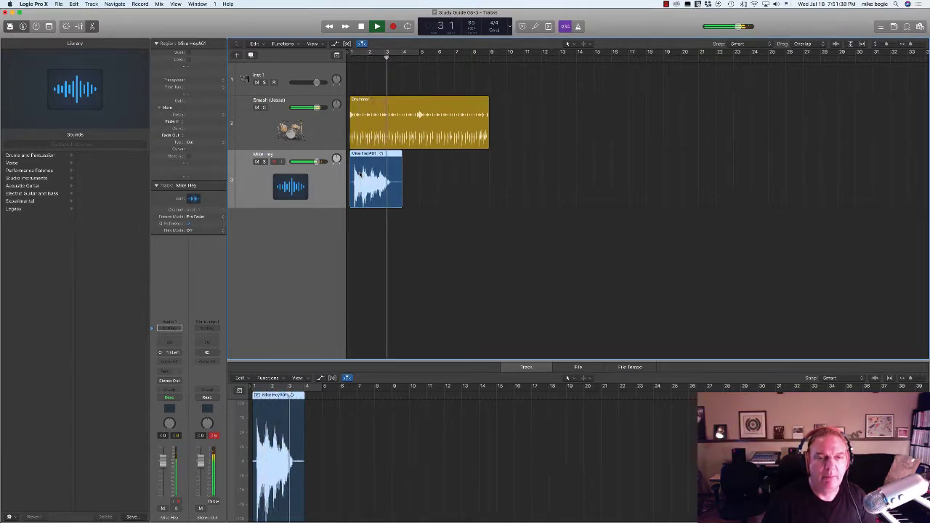
{"action": "key", "text": "space"}
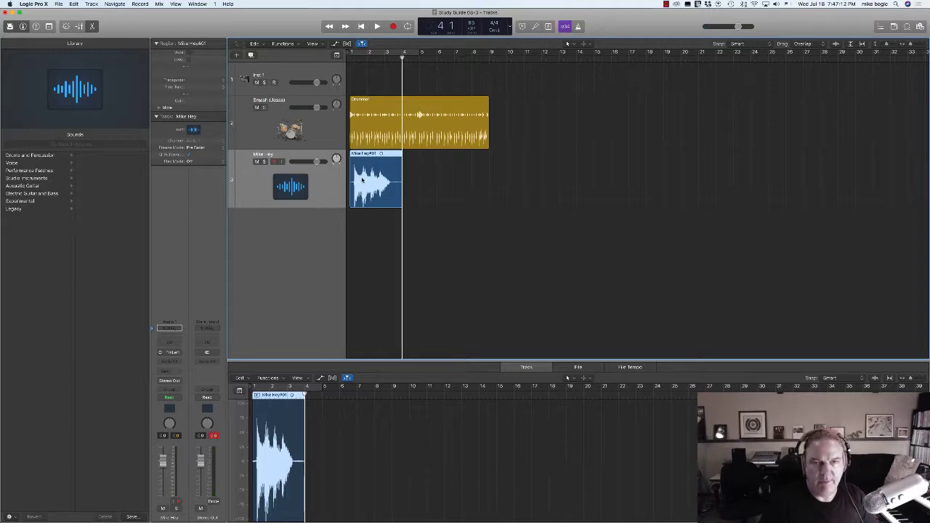
Step: Move the audio region on track 3 to bar 5 and add a fade-in at its start and a fade-out at its end
{"action": "left_click_drag", "start_coordinate": [358, 169], "coordinate": [428, 168]}
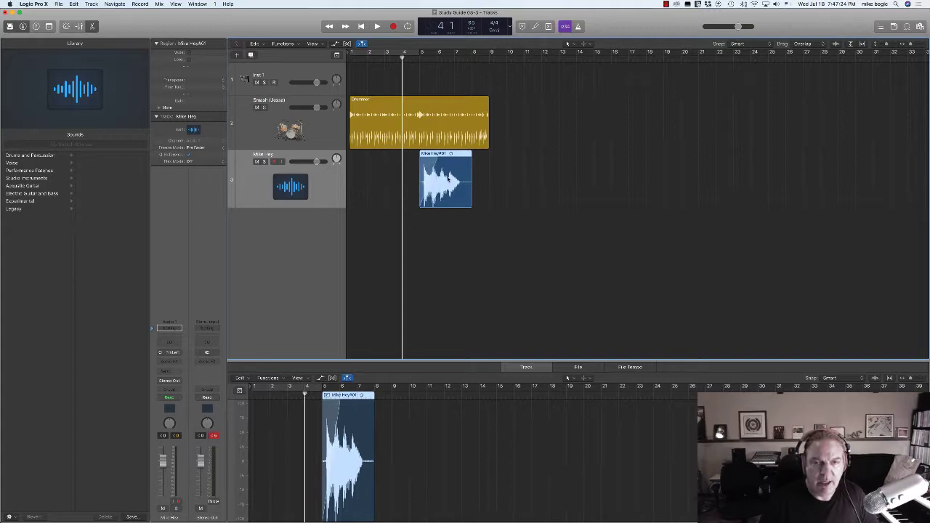
{"action": "left_click_drag", "start_coordinate": [448, 179], "coordinate": [520, 183]}
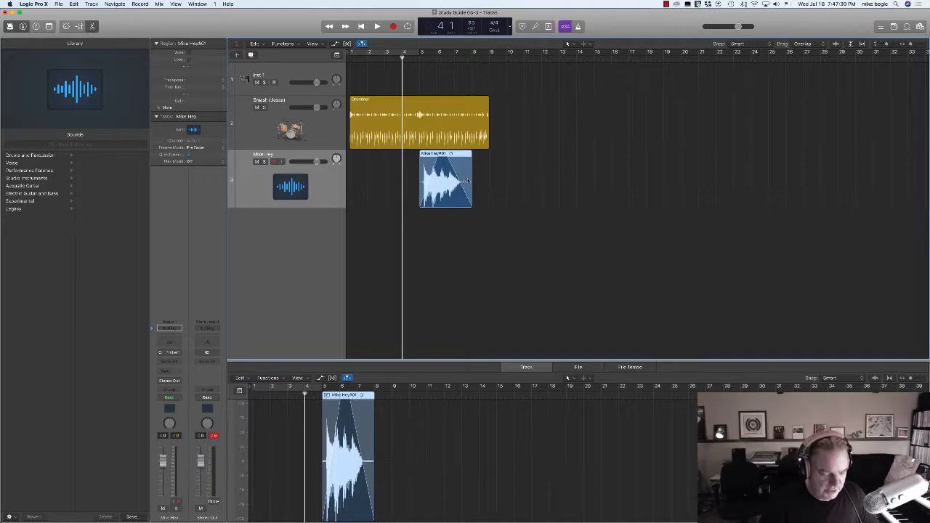
Step: Change the audio region's fade-out to Slow Down and its fade-in to Speed Up, and show the region's additional fade parameters
{"action": "right_click", "coordinate": [464, 171]}
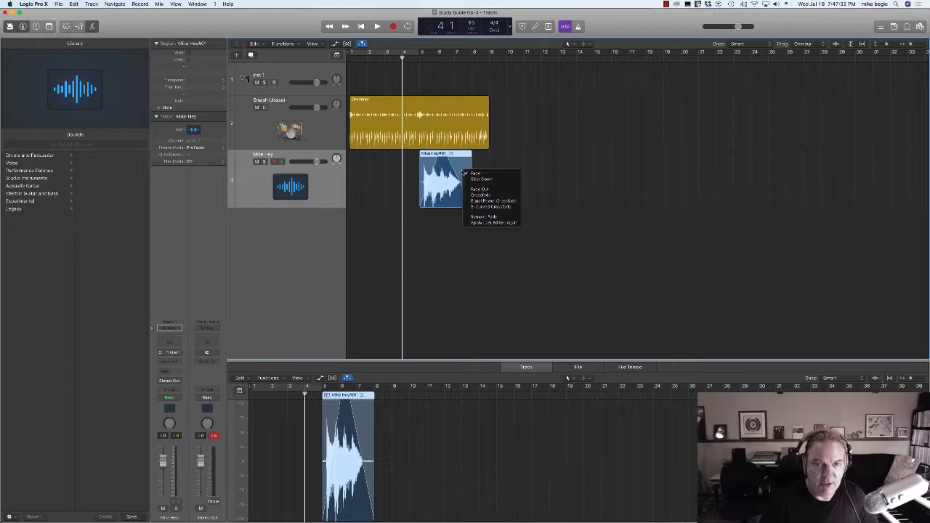
{"action": "left_click", "coordinate": [476, 179]}
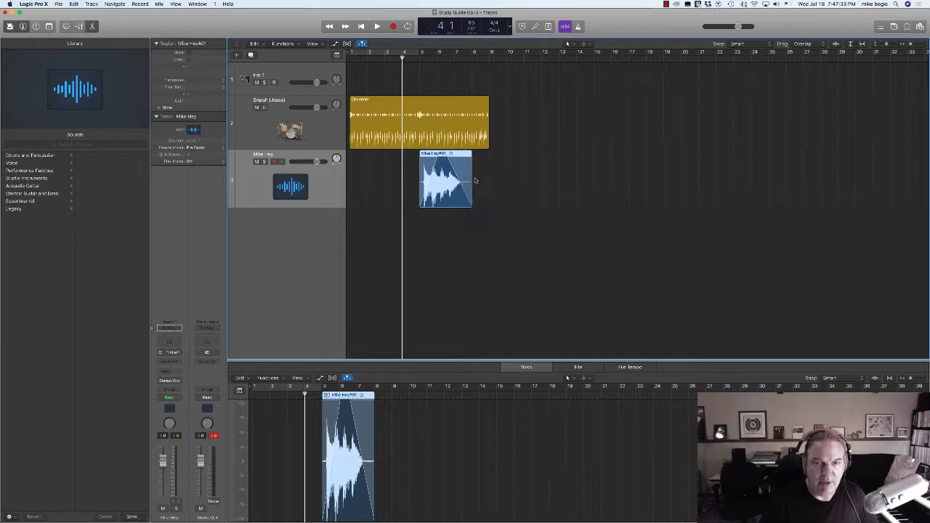
{"action": "right_click", "coordinate": [426, 172]}
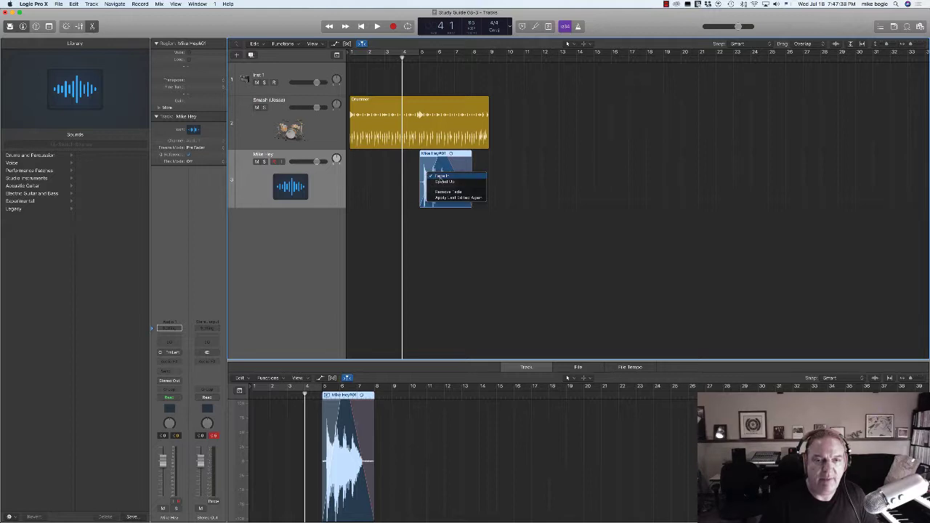
{"action": "left_click", "coordinate": [441, 183]}
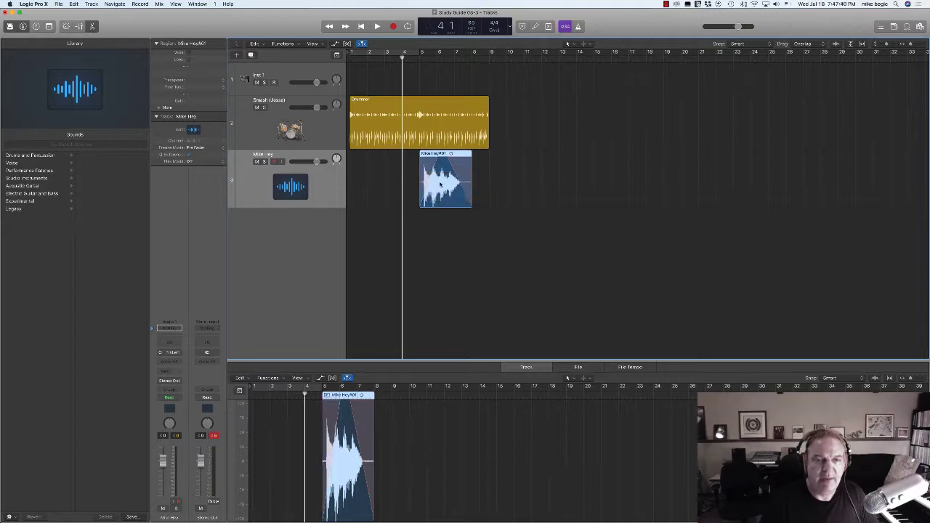
{"action": "left_click", "coordinate": [159, 108]}
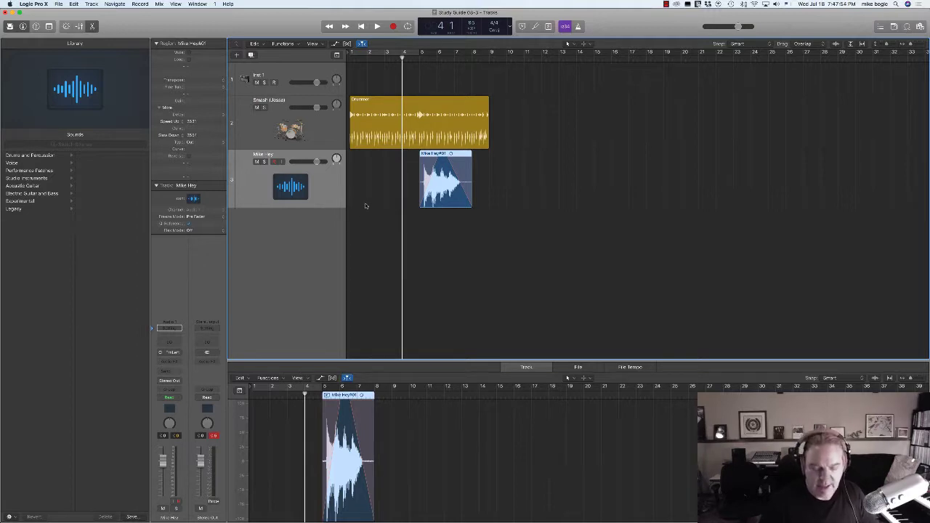
Step: Play the project from the beginning through the Speed Up and Slow Down effects on the audio region, and stop after it
{"action": "key", "text": "Return"}
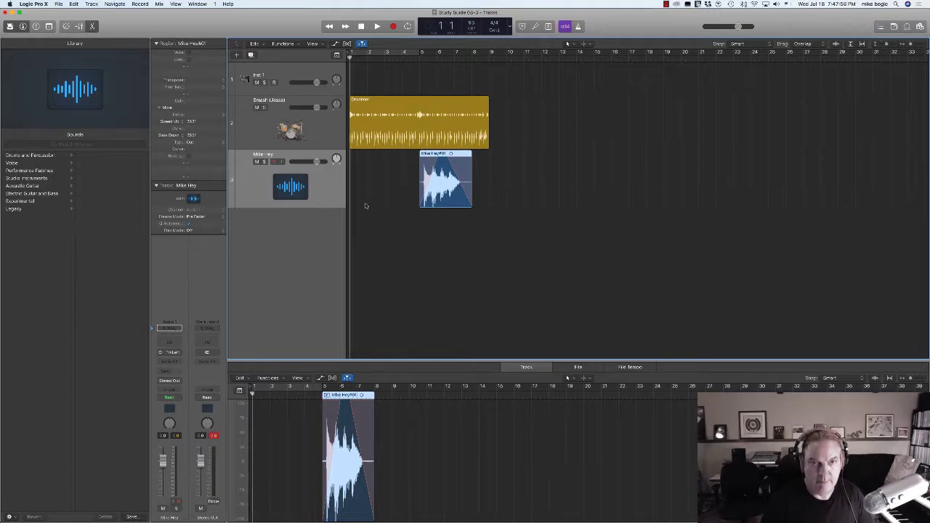
{"action": "key", "text": "space"}
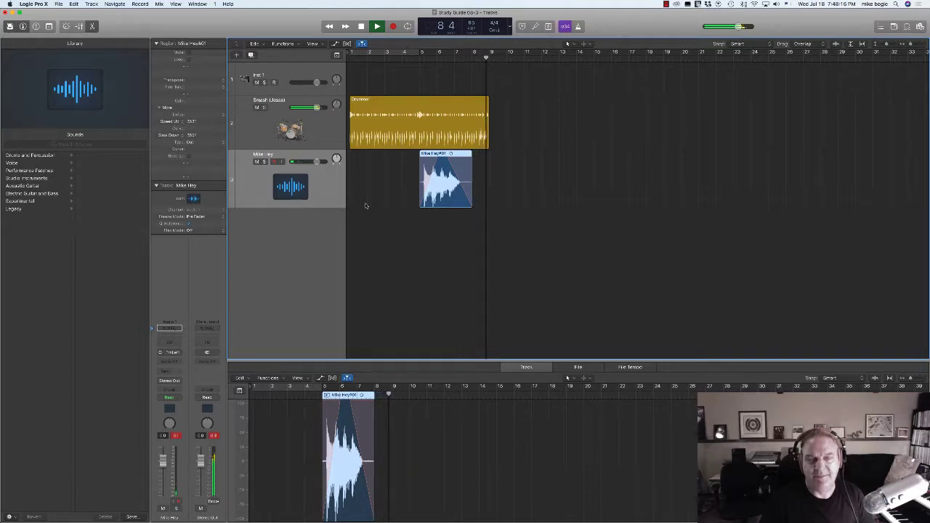
{"action": "key", "text": "space"}
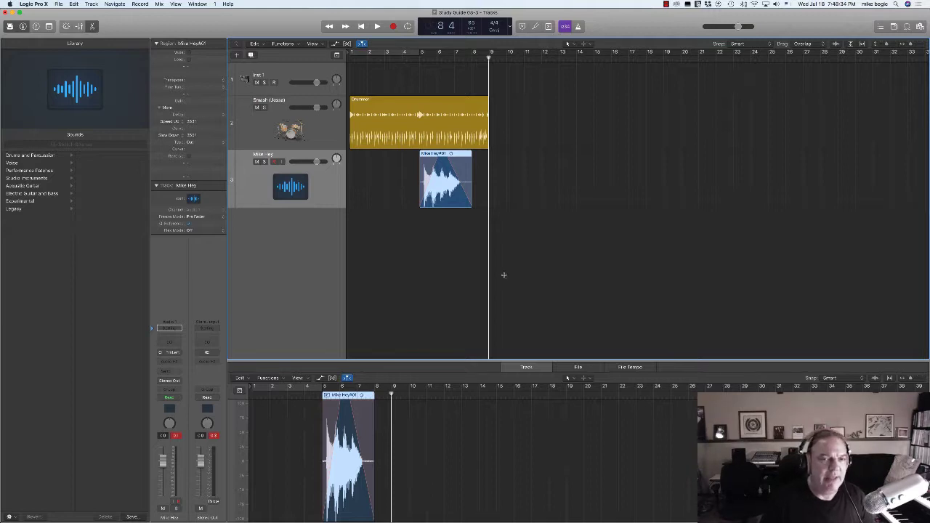
Step: Switch to the blank Word document and write the chord symbol C7 with the 7 in superscript
{"action": "key", "text": "super+Tab"}
{"action": "key", "text": "super+Tab"}
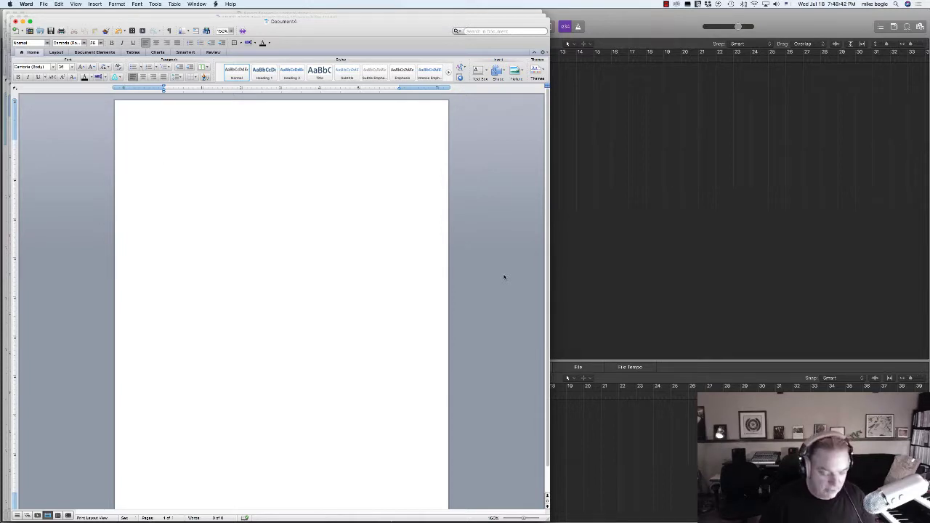
{"action": "type", "text": "C7"}
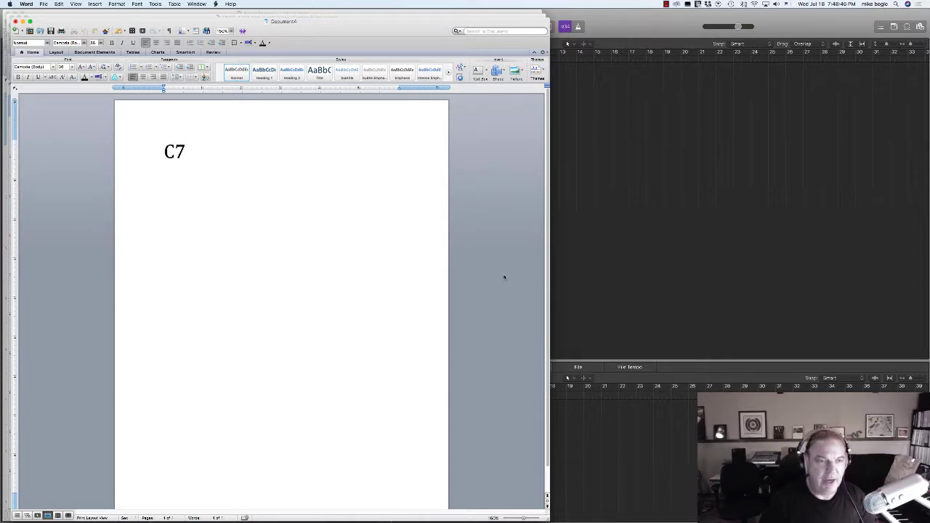
{"action": "left_click_drag", "start_coordinate": [186, 151], "coordinate": [175, 153]}
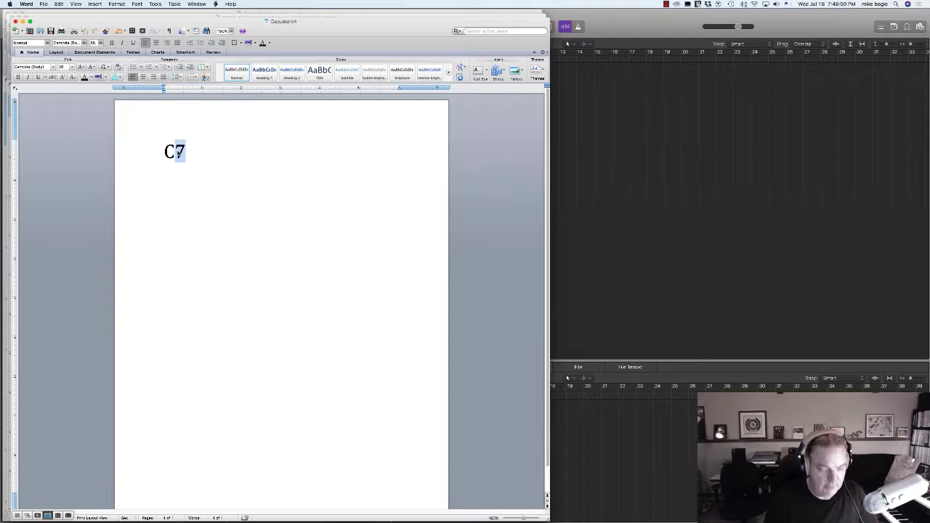
{"action": "key", "text": "super+shift+equal"}
{"action": "left_click", "coordinate": [193, 150]}
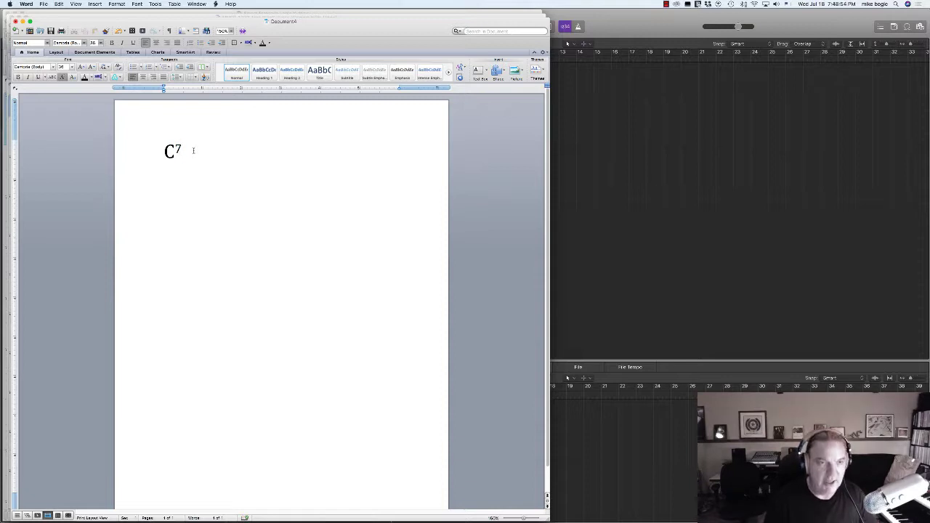
Step: Return to normal text after the C7 chord and add a G7 chord with a superscript 7 on the same line
{"action": "key", "text": "super+shift+equal"}
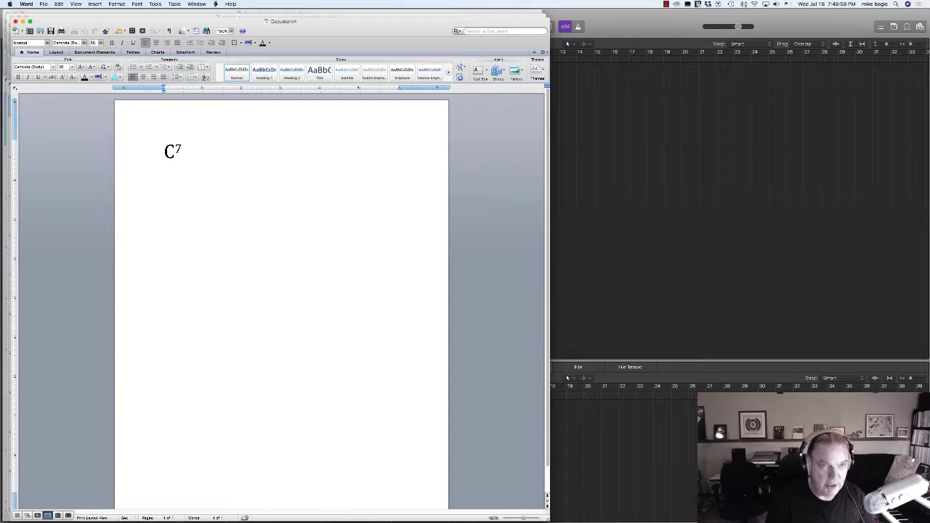
{"action": "type", "text": "G"}
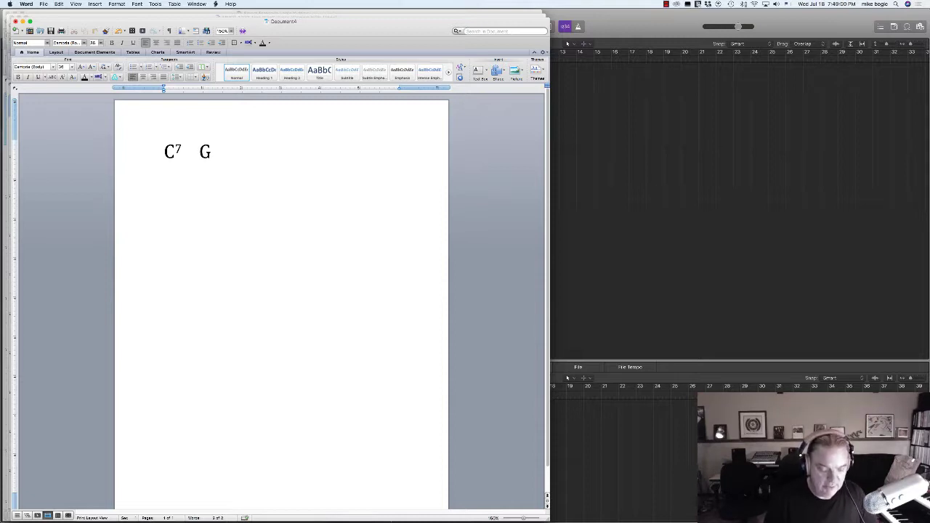
{"action": "key", "text": "super+shift+equal"}
{"action": "type", "text": "7"}
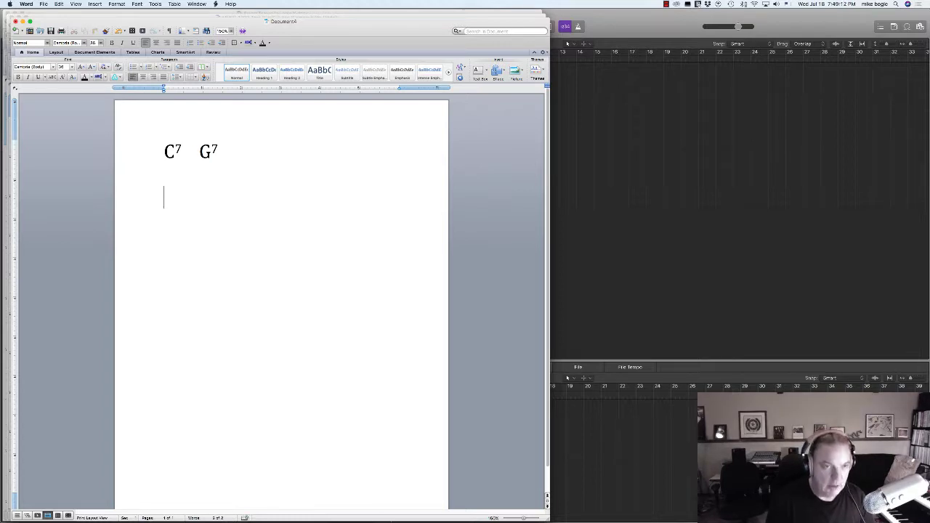
Step: Below the chord line, write a 7 in normal text followed by a subscript 2
{"action": "type", "text": "7"}
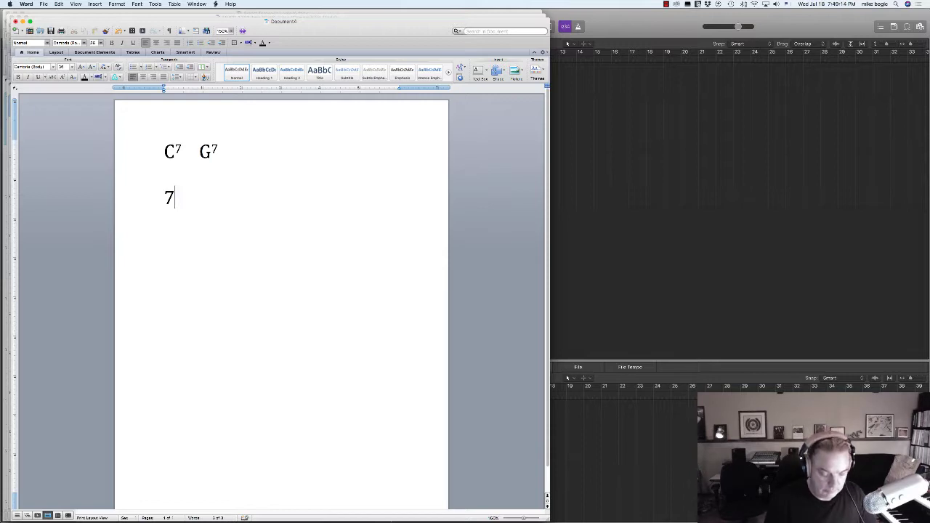
{"action": "key", "text": "super+equal"}
{"action": "type", "text": "2"}
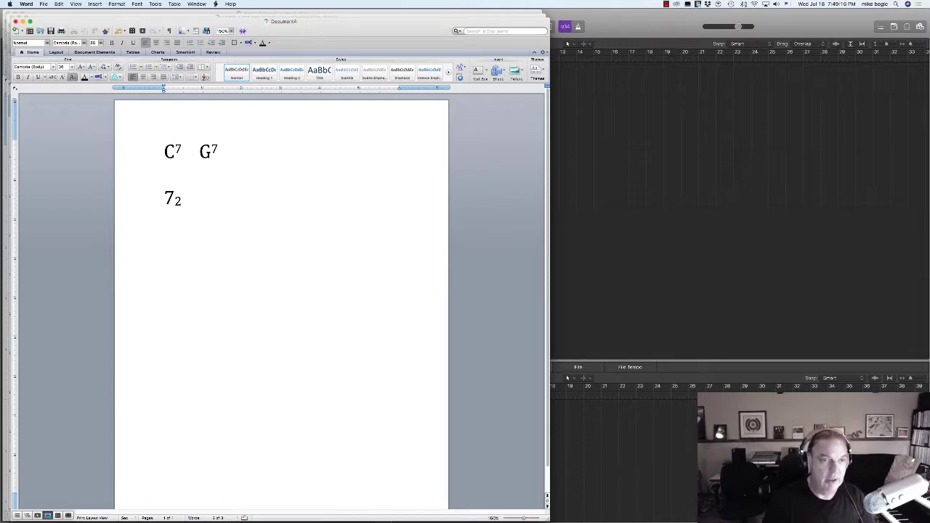